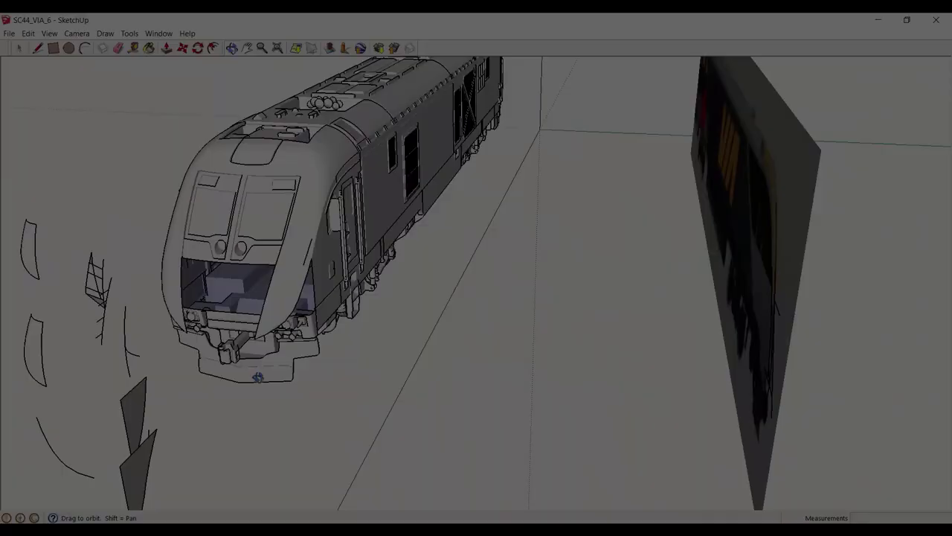
# Turn on shadows to examine the locomotive's nose and front opening
pyautogui.moveTo(758, 253)
pyautogui.mouseDown()
pyautogui.moveTo(718, 220)
pyautogui.moveTo(652, 220)
pyautogui.mouseUp()
pyautogui.moveTo(652, 219); pyautogui.dragTo(449, 226, button='middle')
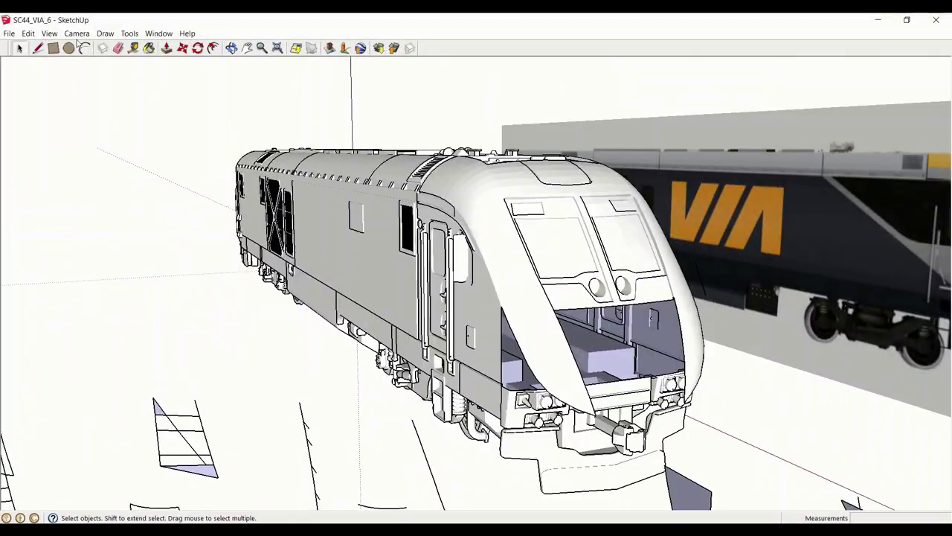
pyautogui.click(49, 32)
pyautogui.click(74, 137)
pyautogui.press('o')
pyautogui.moveTo(605, 374); pyautogui.dragTo(519, 314)
pyautogui.press('space')
pyautogui.moveTo(534, 299); pyautogui.dragTo(494, 296, button='middle')
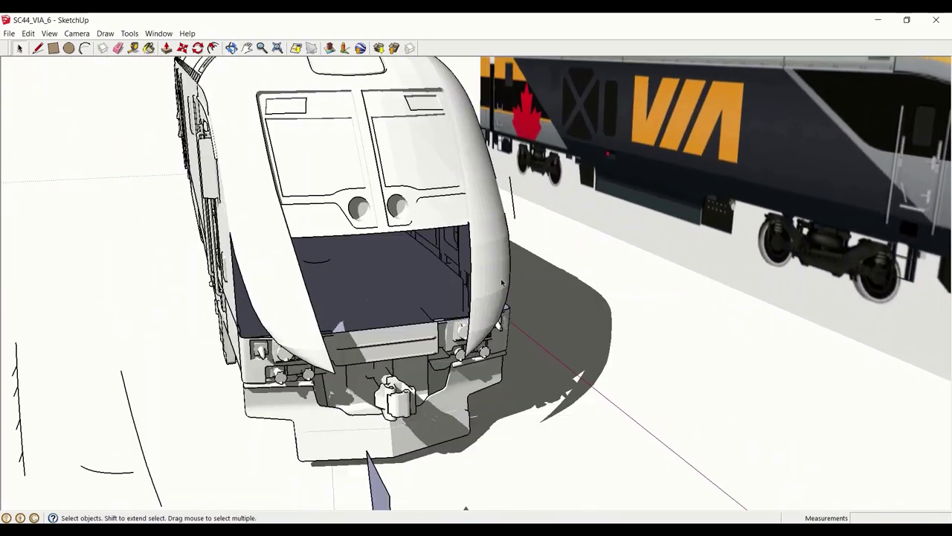
pyautogui.scroll(-5, 501, 283)
pyautogui.moveTo(468, 273); pyautogui.dragTo(487, 264, button='middle')
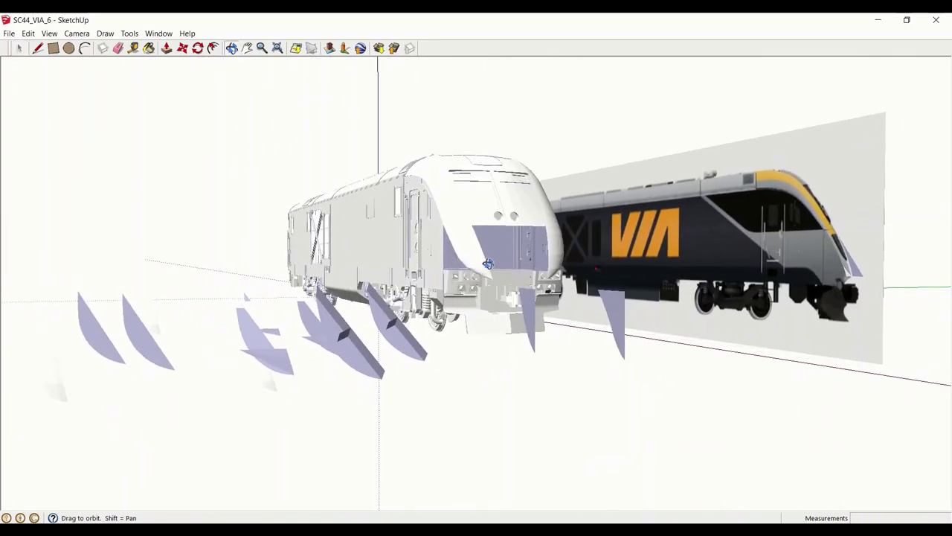
# Turn off the model's shadows and toggle the edge style display
pyautogui.click(55, 36)
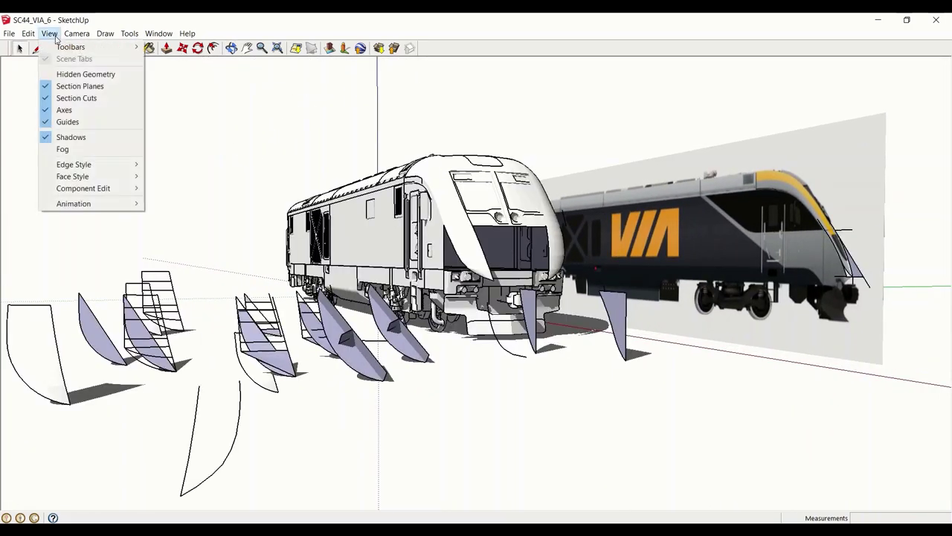
pyautogui.click(74, 138)
pyautogui.click(50, 34)
pyautogui.click(183, 165)
# Select the arc beneath the nose tip on the side-view reference image for use on the locomotive's lower nose
pyautogui.scroll(4, 462, 241)
pyautogui.moveTo(461, 242); pyautogui.dragTo(484, 287, button='middle')
pyautogui.scroll(2, 470, 277)
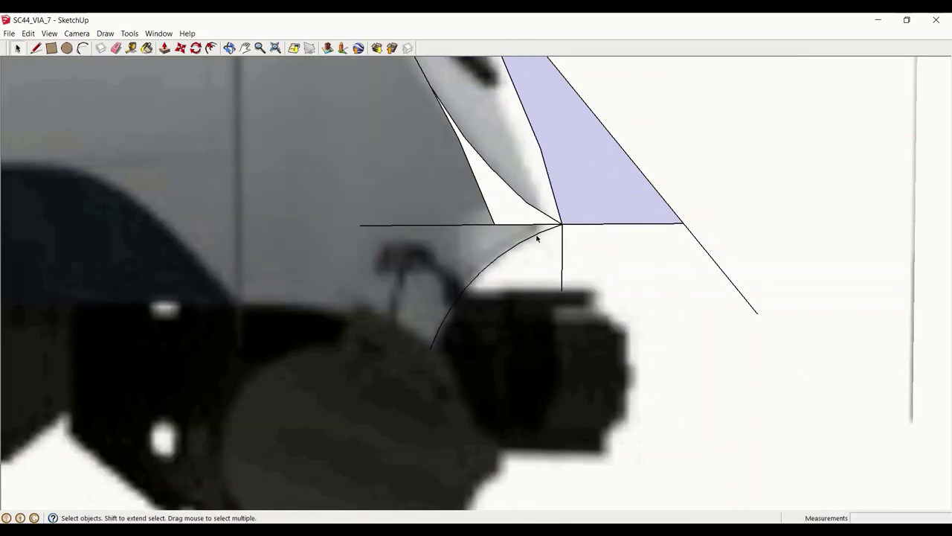
pyautogui.click(537, 236)
pyautogui.scroll(-2, 537, 239)
pyautogui.moveTo(537, 238); pyautogui.dragTo(448, 276, button='middle')
pyautogui.scroll(-6, 448, 276)
pyautogui.scroll(5, 467, 308)
pyautogui.moveTo(467, 308); pyautogui.dragTo(476, 268, button='middle')
# Try drawing short edges across the triangular face beneath the locomotive's nose strip to trace the lower curve
pyautogui.click(506, 216)
pyautogui.press('l')
pyautogui.scroll(3, 476, 268)
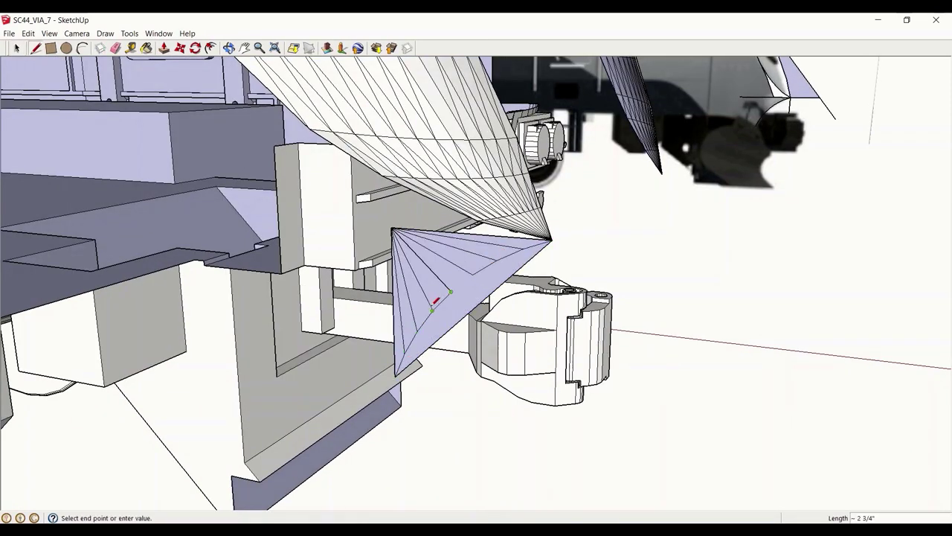
pyautogui.hotkey('ctrl', 't')
pyautogui.scroll(-6, 454, 252)
pyautogui.moveTo(454, 252); pyautogui.dragTo(415, 280, button='middle')
pyautogui.scroll(-4, 415, 281)
pyautogui.scroll(5, 420, 203)
pyautogui.moveTo(759, 313); pyautogui.dragTo(821, 215, button='middle')
pyautogui.press('Escape')
# Draw a slanted edge about 1' 6" long along the lower nose corner on the front-view reference photo
pyautogui.scroll(-5, 379, 220)
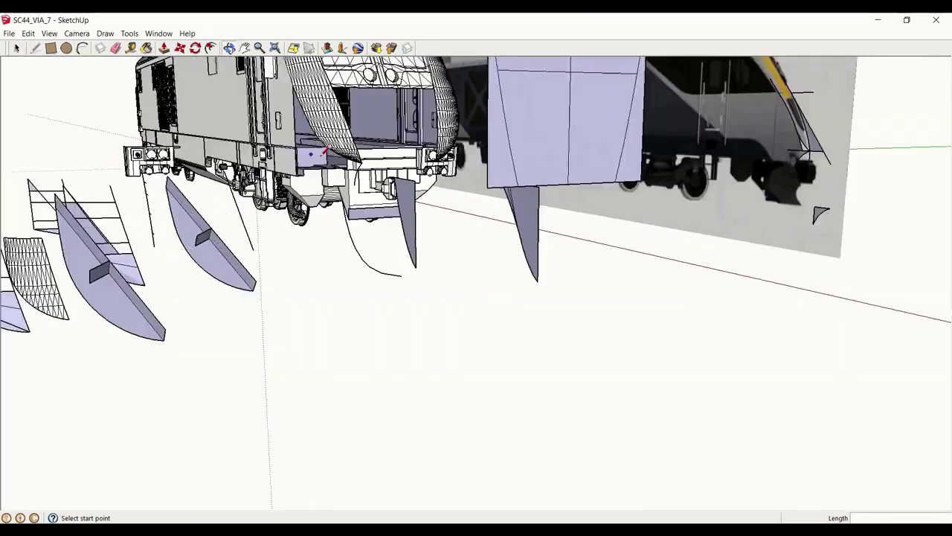
pyautogui.scroll(5, 372, 179)
pyautogui.click(407, 228)
pyautogui.press('Escape')
pyautogui.scroll(-4, 440, 198)
pyautogui.moveTo(440, 198); pyautogui.dragTo(547, 232, button='middle')
pyautogui.scroll(1, 357, 211)
pyautogui.scroll(3, 363, 206)
pyautogui.click(356, 208)
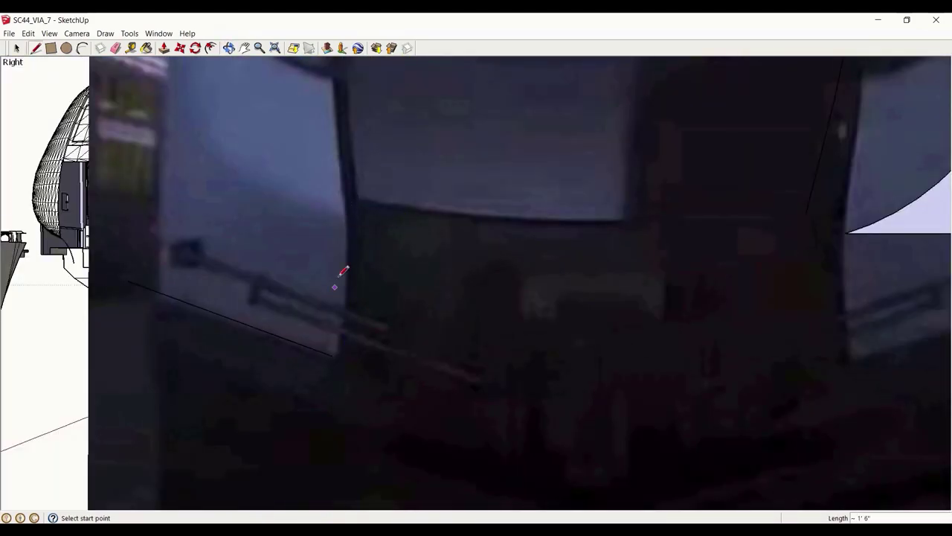
# Examine the shape of the lower nose corner on the locomotive against the front and side reference images
pyautogui.scroll(-4, 340, 274)
pyautogui.moveTo(342, 271); pyautogui.dragTo(585, 222, button='middle')
pyautogui.scroll(5, 539, 221)
pyautogui.click(470, 201)
pyautogui.moveTo(513, 355); pyautogui.dragTo(438, 334, button='middle')
pyautogui.scroll(-5, 566, 224)
pyautogui.scroll(5, 612, 191)
pyautogui.click(613, 156)
pyautogui.scroll(-4, 350, 261)
pyautogui.moveTo(350, 262); pyautogui.dragTo(160, 309, button='middle')
pyautogui.scroll(-6, 298, 290)
pyautogui.moveTo(313, 294); pyautogui.dragTo(409, 240, button='middle')
pyautogui.scroll(6, 432, 329)
pyautogui.scroll(5, 383, 347)
pyautogui.click(402, 290)
pyautogui.press('space')
pyautogui.scroll(-5, 402, 290)
pyautogui.scroll(3, 669, 245)
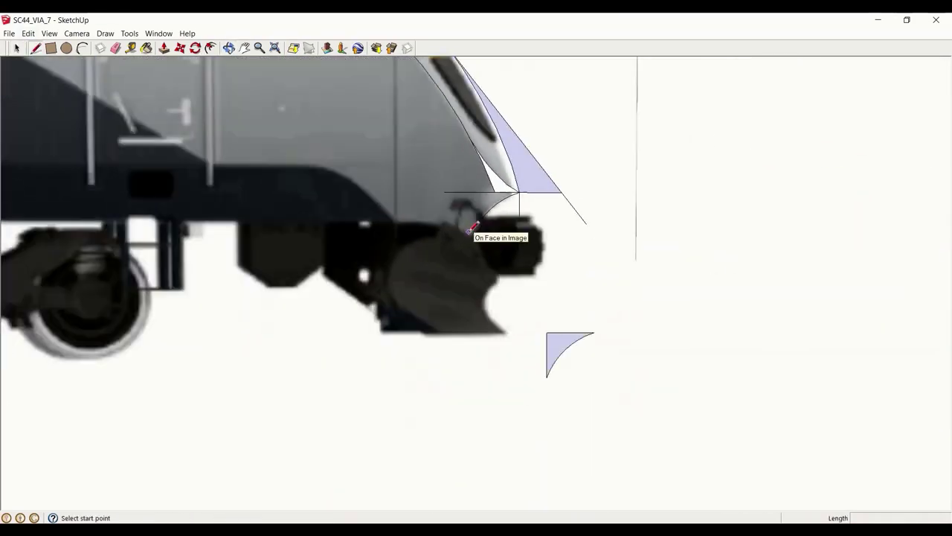
# Move the selected edge to the lower end of the nose arc on the side-view reference
pyautogui.scroll(-6, 469, 231)
pyautogui.moveTo(535, 312); pyautogui.dragTo(729, 365, button='middle')
pyautogui.press('space')
pyautogui.scroll(6, 770, 421)
pyautogui.click(756, 365)
pyautogui.press('m')
pyautogui.click(757, 351)
pyautogui.click(660, 322)
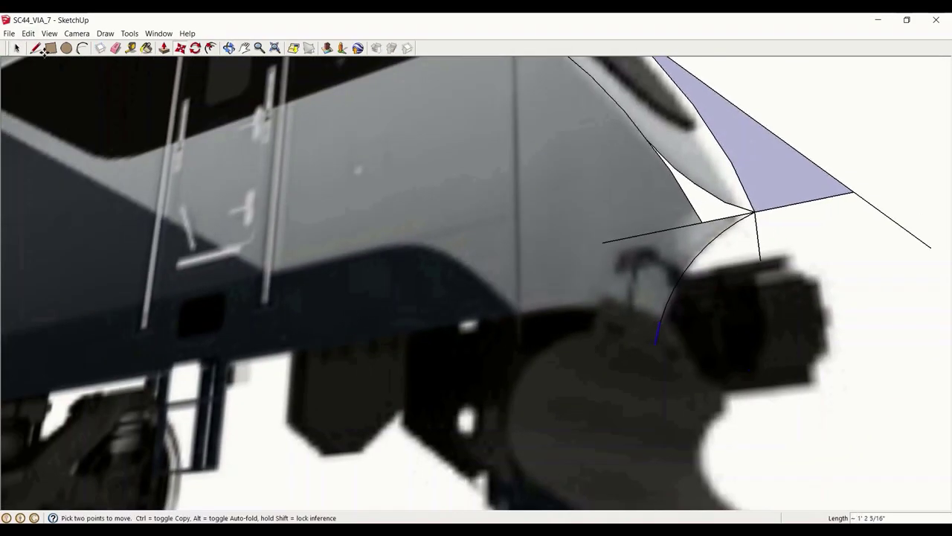
pyautogui.press('space')
pyautogui.scroll(-2, 467, 288)
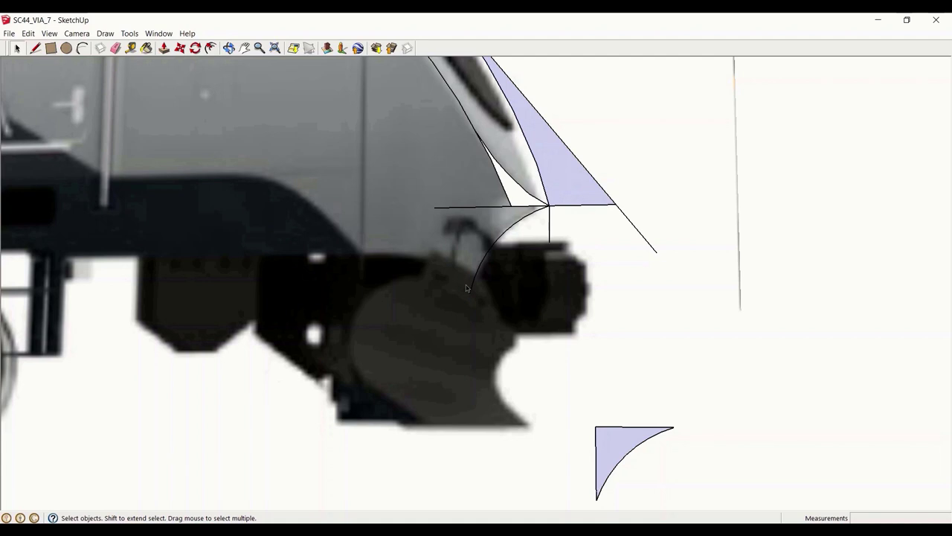
# Draw straight edges behind the lower nose arc on the side-view reference to close a side profile face
pyautogui.scroll(2, 467, 288)
pyautogui.click(409, 124)
pyautogui.click(409, 181)
pyautogui.scroll(-8, 409, 180)
pyautogui.moveTo(477, 223); pyautogui.dragTo(416, 187, button='middle')
pyautogui.scroll(3, 488, 174)
pyautogui.keyDown('shift'); pyautogui.click(488, 174); pyautogui.keyUp('shift')
pyautogui.scroll(8, 483, 350)
pyautogui.scroll(-3, 434, 340)
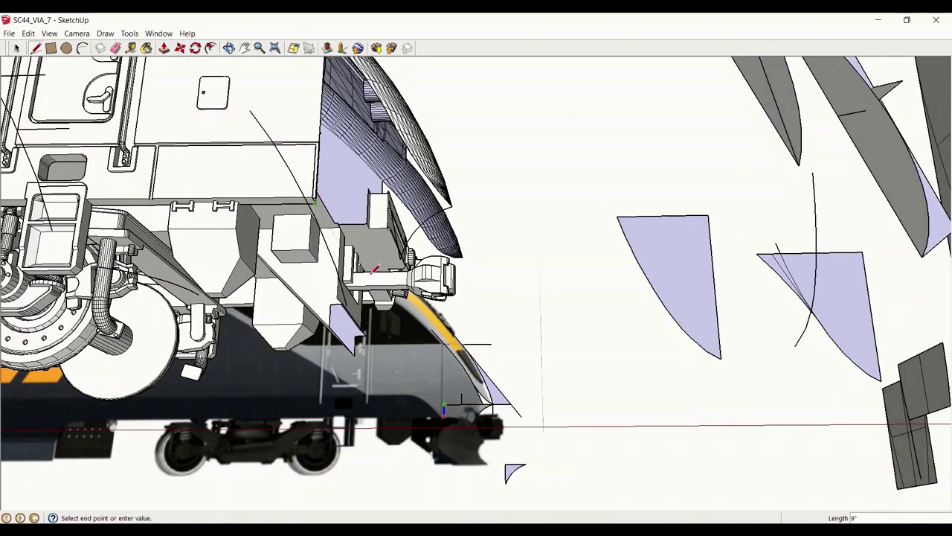
pyautogui.scroll(5, 374, 269)
pyautogui.click(536, 383)
pyautogui.scroll(-4, 551, 372)
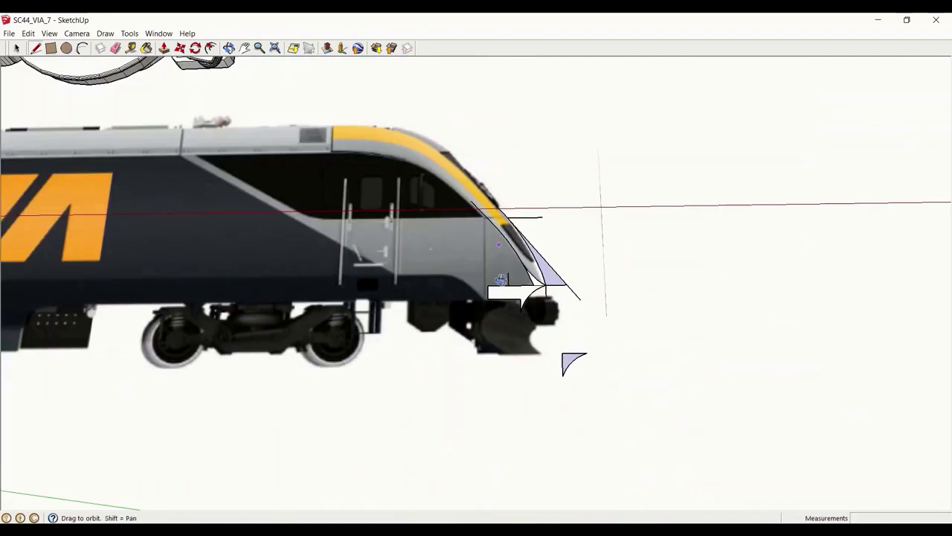
# Add a curve along the underside of the lower nose side profile and delete the leftover inner edges
pyautogui.scroll(5, 551, 372)
pyautogui.scroll(-4, 538, 439)
pyautogui.scroll(4, 538, 439)
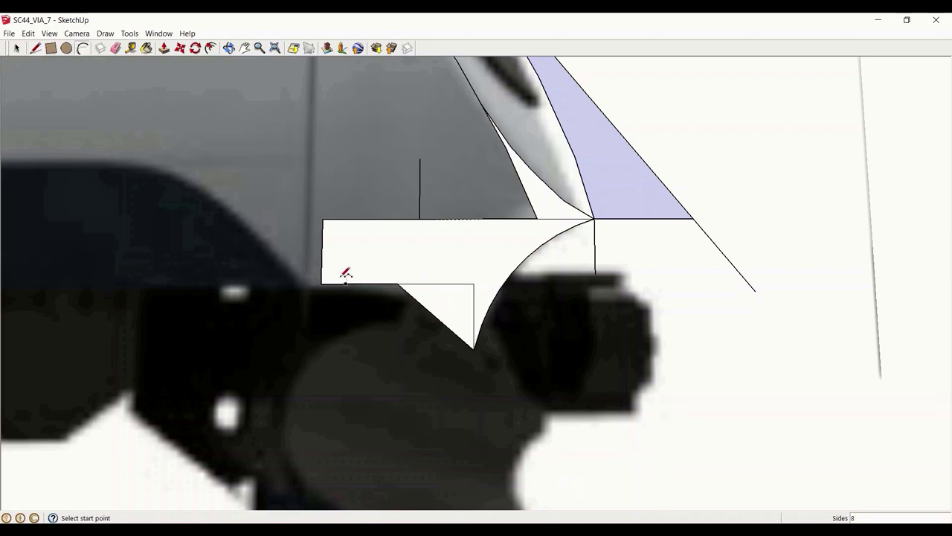
pyautogui.click(35, 48)
pyautogui.scroll(3, 364, 281)
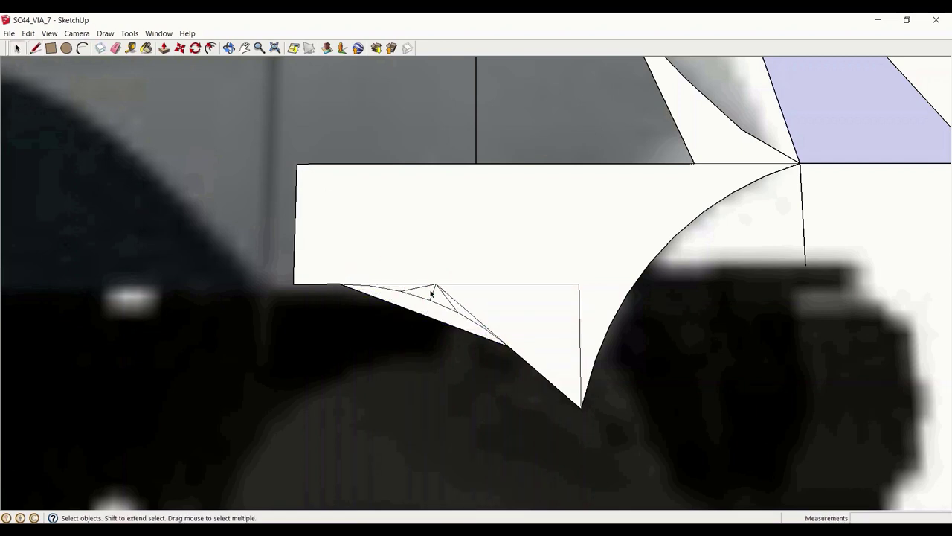
pyautogui.click(573, 285)
pyautogui.press('Delete')
pyautogui.scroll(-1, 572, 286)
# Copy the side profile's curved bottom edge and place it beneath the locomotive's nose at the end of the arc
pyautogui.click(354, 285)
pyautogui.click(354, 285)
pyautogui.keyDown('shift'); pyautogui.click(378, 286); pyautogui.keyUp('shift')
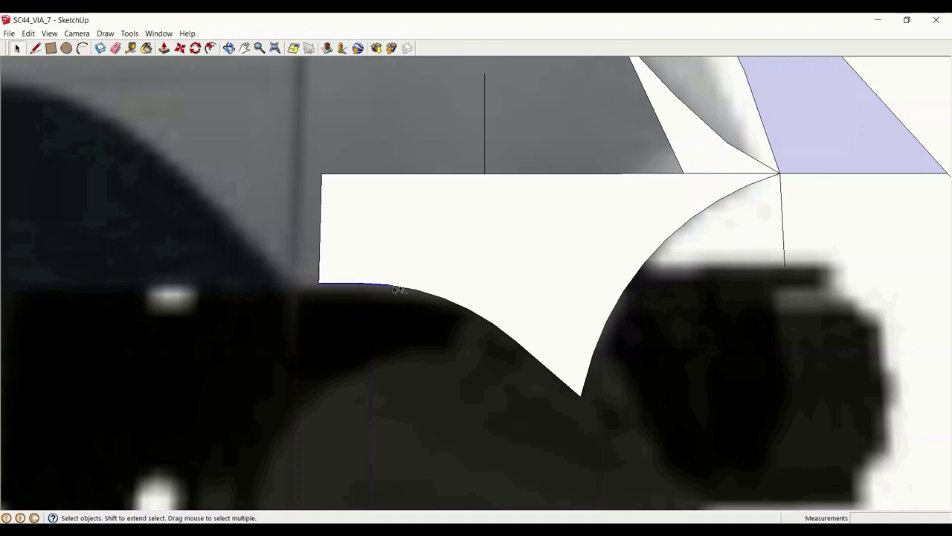
pyautogui.scroll(-5, 462, 259)
pyautogui.moveTo(462, 258); pyautogui.dragTo(408, 315, button='middle')
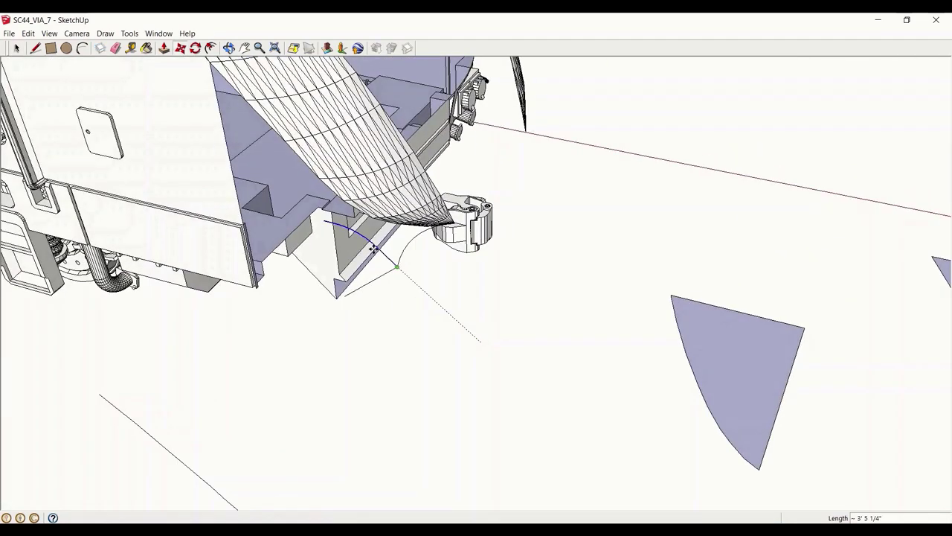
pyautogui.scroll(4, 373, 248)
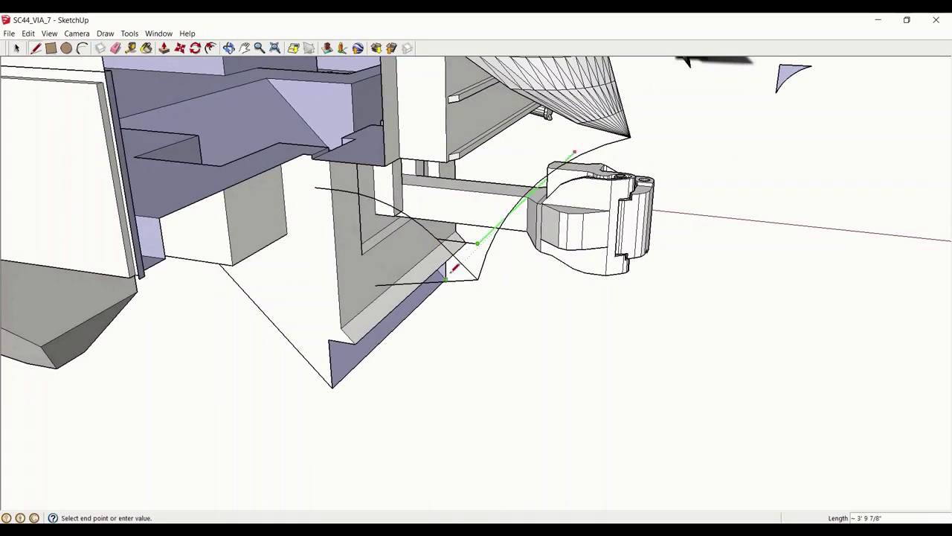
# Draw edges from the tip of the placed curve toward the front underframe and remove the unneeded one
pyautogui.moveTo(421, 282)
pyautogui.mouseDown(button='middle')
pyautogui.moveTo(508, 259)
pyautogui.moveTo(609, 209)
pyautogui.moveTo(633, 259)
pyautogui.moveTo(461, 291)
pyautogui.mouseUp(button='middle')
pyautogui.click(609, 209)
pyautogui.scroll(-3, 608, 209)
pyautogui.press('space')
pyautogui.click(447, 287)
pyautogui.moveTo(494, 226); pyautogui.dragTo(500, 255, button='middle')
pyautogui.press('l')
pyautogui.scroll(2, 372, 217)
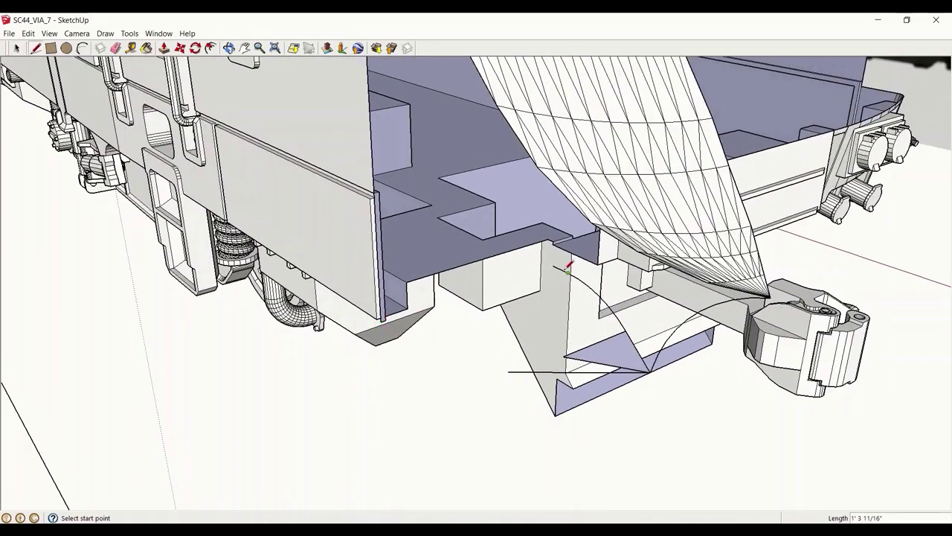
# Build a ribbed surface between the nose curve and its copy at the side panel's lower corner
pyautogui.press('space')
pyautogui.moveTo(439, 245); pyautogui.dragTo(695, 228, button='middle')
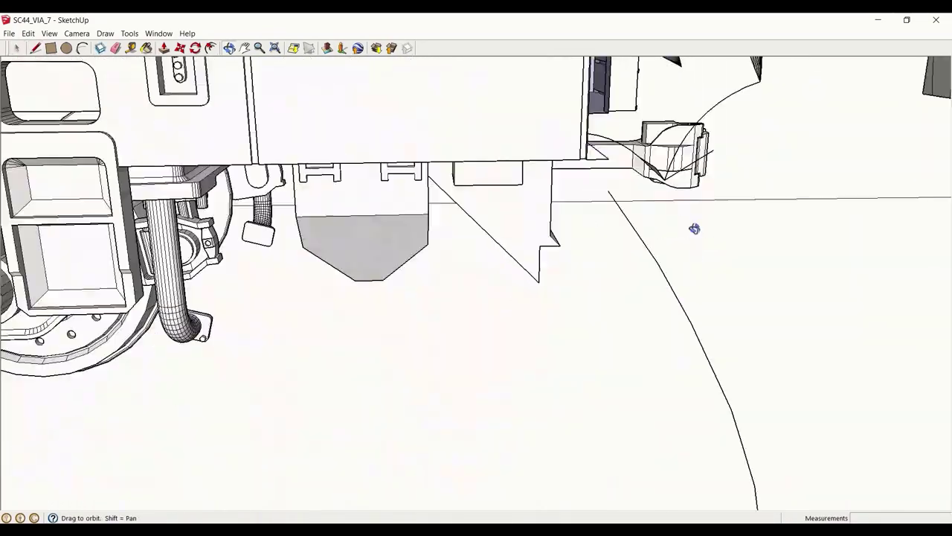
pyautogui.moveTo(484, 212); pyautogui.dragTo(513, 257, button='middle')
pyautogui.scroll(3, 629, 281)
pyautogui.moveTo(579, 238); pyautogui.dragTo(461, 312, button='middle')
pyautogui.scroll(3, 461, 313)
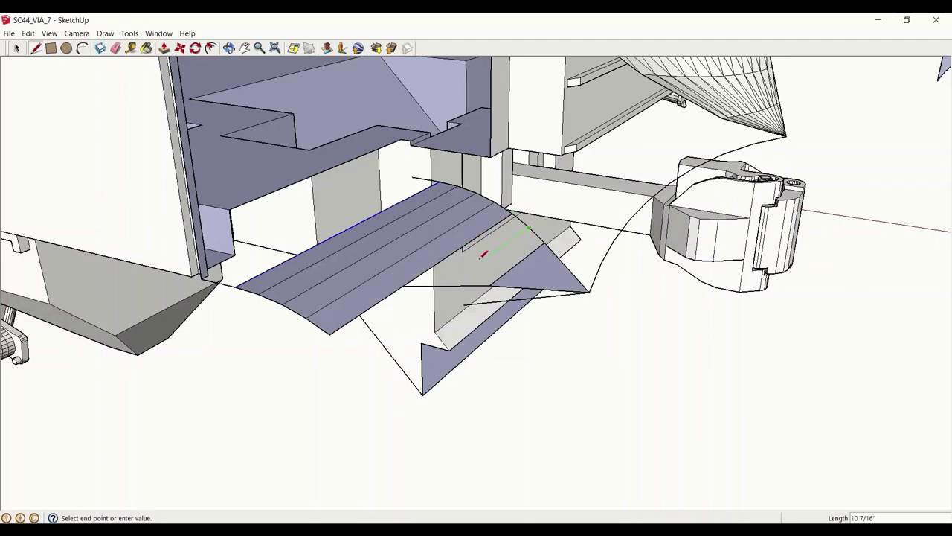
# Draw a narrow vertical strip below the side panel's corner and connect its base to the front face with edges
pyautogui.moveTo(376, 363); pyautogui.dragTo(376, 278, button='middle')
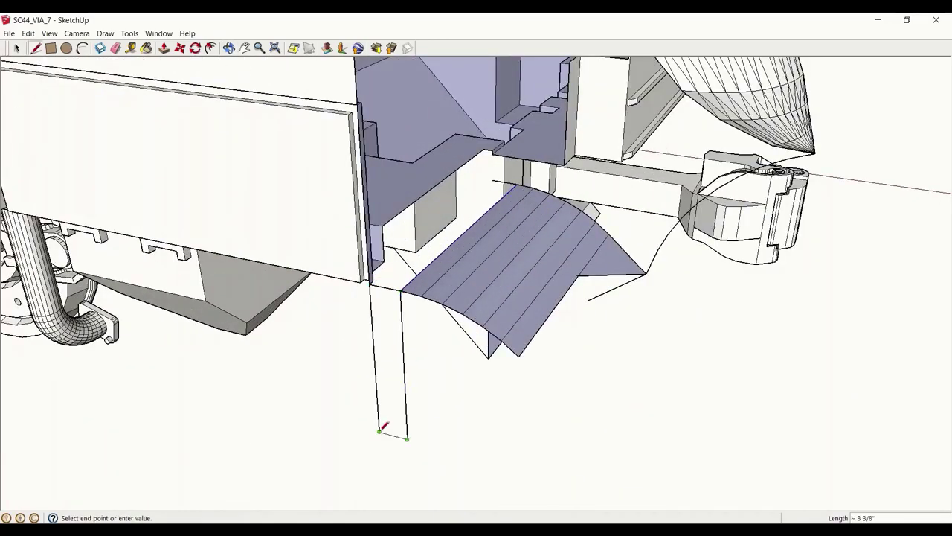
pyautogui.click(572, 376)
pyautogui.scroll(-3, 572, 373)
pyautogui.moveTo(572, 373); pyautogui.dragTo(364, 316, button='middle')
pyautogui.click(421, 304)
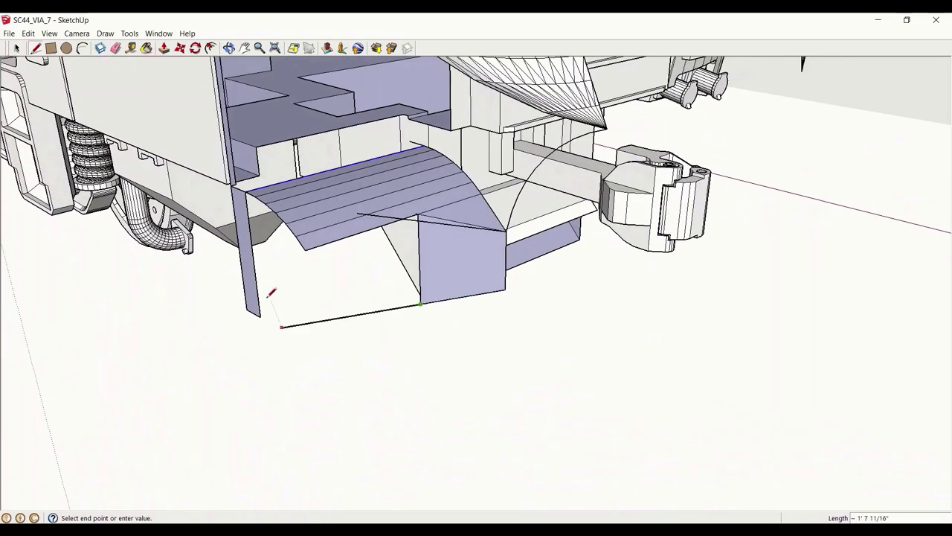
pyautogui.click(260, 316)
pyautogui.moveTo(262, 315); pyautogui.dragTo(471, 260, button='middle')
# Draw parallel edges across the flat base face in line with the ribs of the curved surface above
pyautogui.moveTo(593, 169); pyautogui.dragTo(534, 214, button='middle')
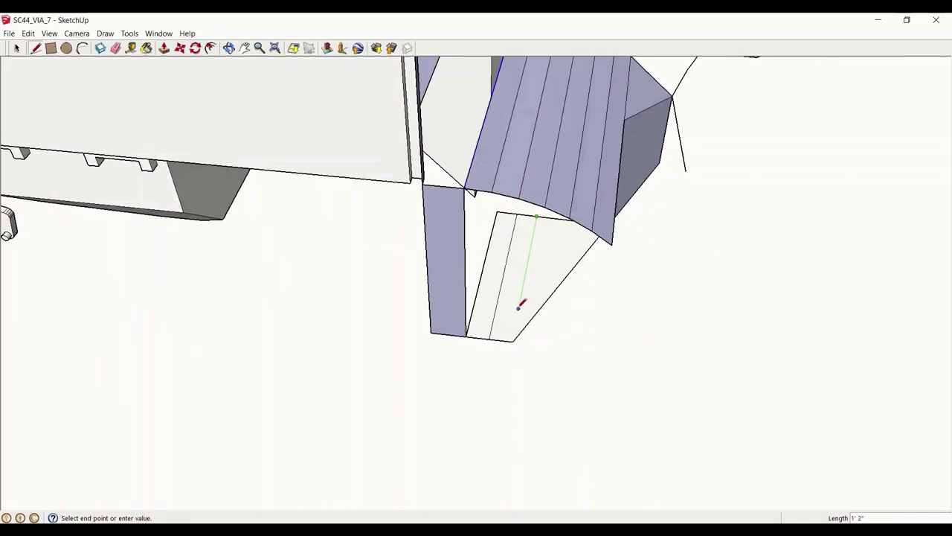
pyautogui.scroll(4, 503, 334)
pyautogui.click(529, 355)
pyautogui.scroll(-3, 536, 298)
pyautogui.click(513, 226)
pyautogui.moveTo(532, 287); pyautogui.dragTo(565, 228, button='middle')
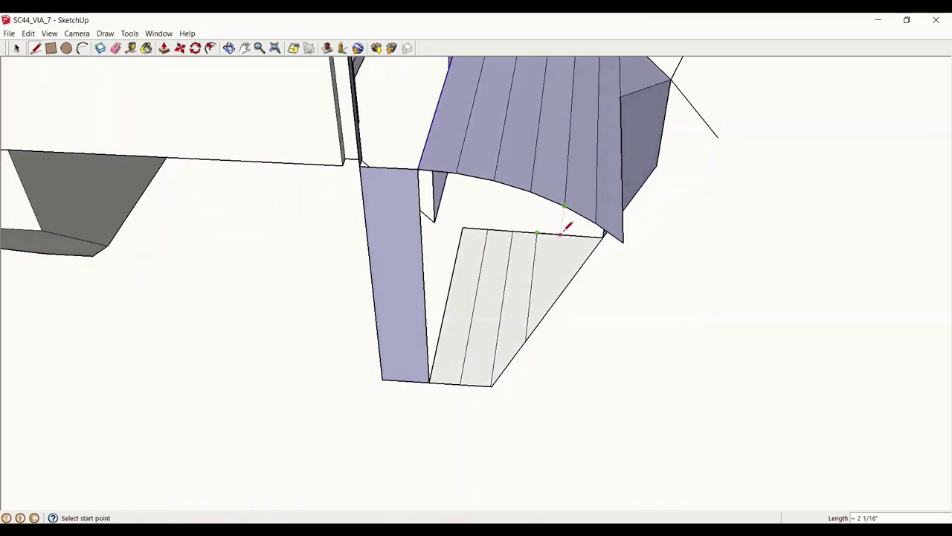
pyautogui.click(585, 237)
pyautogui.click(578, 270)
# Draw short segments rounding the base face's outer corner and delete the stray edge
pyautogui.moveTo(564, 273); pyautogui.dragTo(520, 245, button='middle')
pyautogui.scroll(4, 384, 305)
pyautogui.click(305, 279)
pyautogui.click(369, 312)
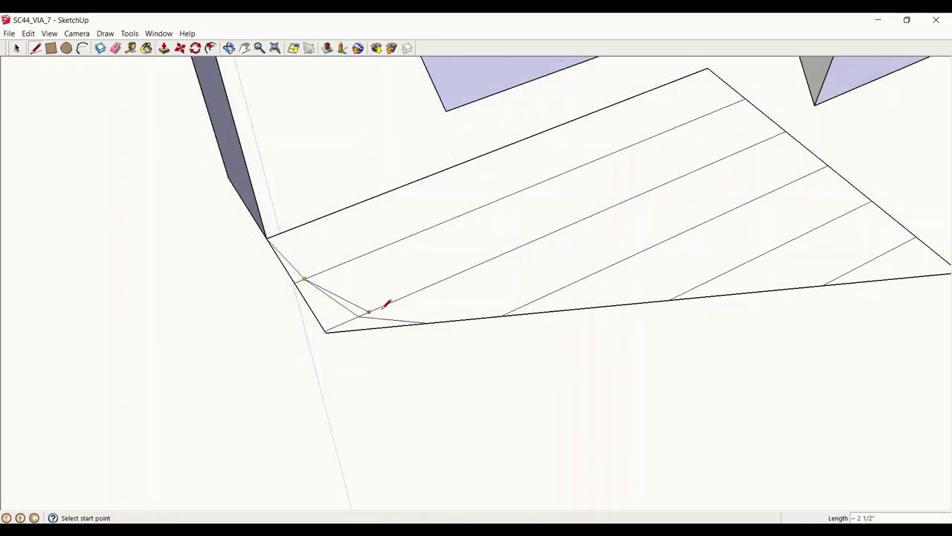
pyautogui.keyDown('shift'); pyautogui.click(370, 319); pyautogui.keyUp('shift')
pyautogui.press('Delete')
pyautogui.scroll(-4, 369, 322)
pyautogui.moveTo(447, 320); pyautogui.dragTo(521, 298, button='middle')
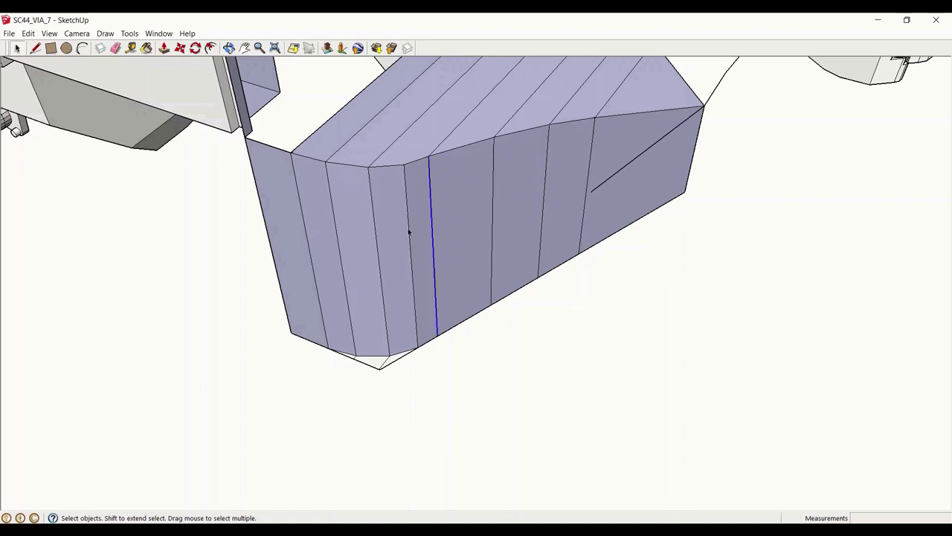
# Copy the arc joining the ribbed surface's tip to the nose strip and paste it beside the locomotive
pyautogui.scroll(-5, 506, 249)
pyautogui.moveTo(506, 250); pyautogui.dragTo(436, 293, button='middle')
pyautogui.click(716, 119)
pyautogui.hotkey('ctrl', 'c')
pyautogui.moveTo(519, 206); pyautogui.dragTo(491, 216, button='middle')
pyautogui.hotkey('ctrl', 'v')
# Move a pasted arc so its lower end meets the side panel's bottom corner
pyautogui.moveTo(426, 378); pyautogui.dragTo(562, 282, button='middle')
pyautogui.moveTo(402, 277); pyautogui.dragTo(446, 328, button='middle')
pyautogui.moveTo(417, 357); pyautogui.dragTo(376, 329, button='middle')
pyautogui.press('space')
pyautogui.press('m')
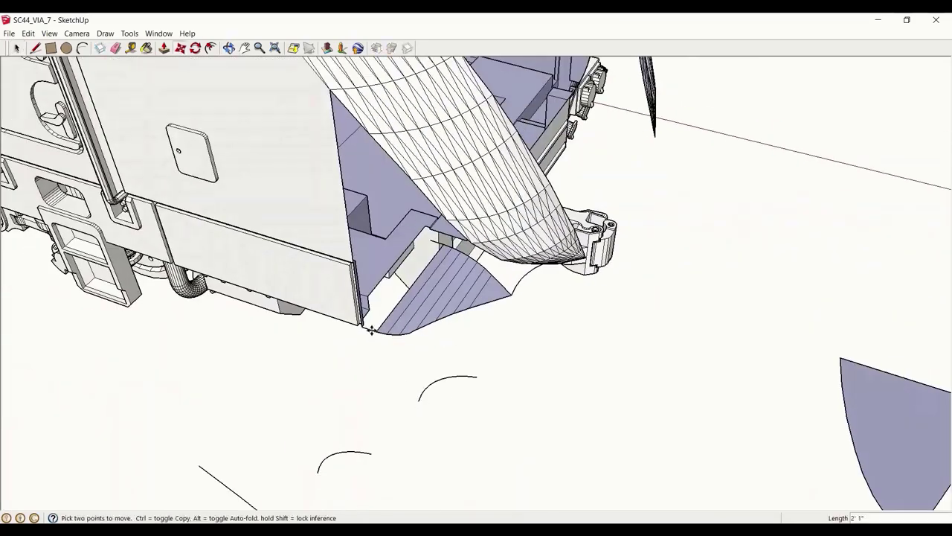
pyautogui.scroll(5, 369, 332)
pyautogui.click(366, 344)
pyautogui.scroll(-3, 592, 299)
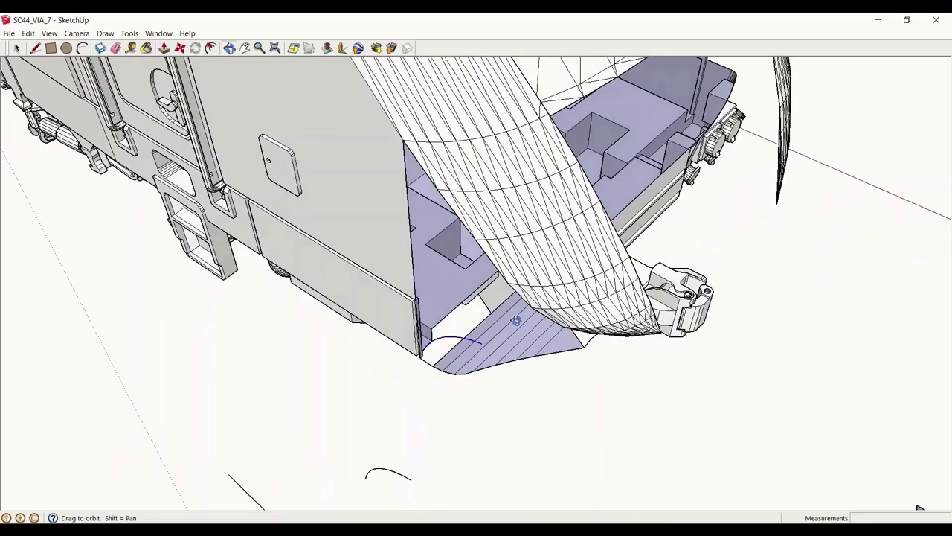
# Rotate the arc at the side panel's corner by about 6.5 degrees
pyautogui.moveTo(452, 229); pyautogui.dragTo(532, 398, button='middle')
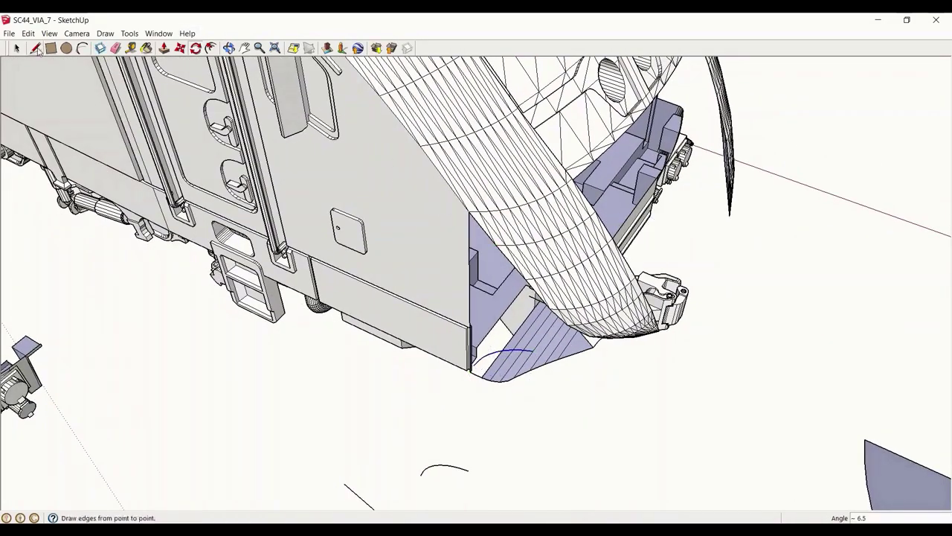
pyautogui.scroll(3, 485, 375)
pyautogui.press('l')
pyautogui.click(462, 358)
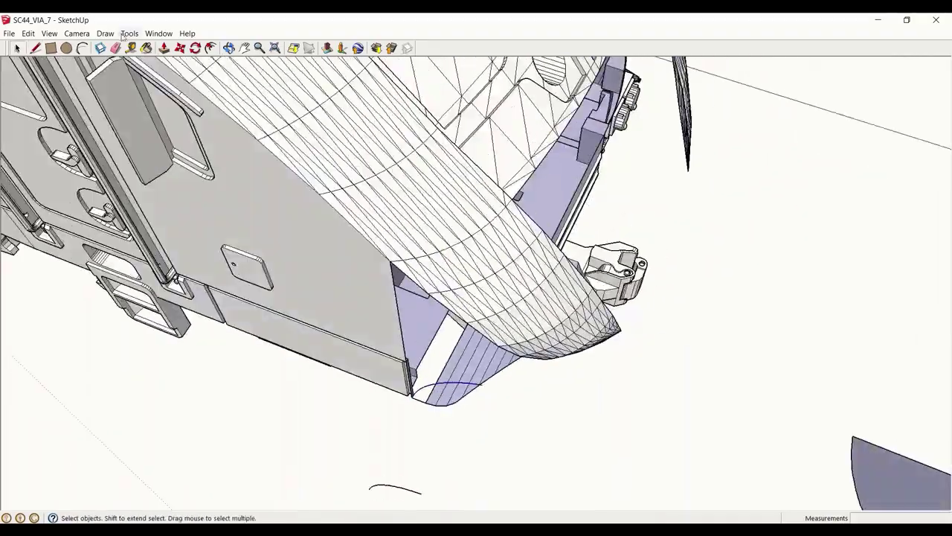
# Paste arc copies at the next rib ends of the corner surface and rotate them to follow the rounded edge
pyautogui.moveTo(428, 307); pyautogui.dragTo(560, 405, button='middle')
pyautogui.hotkey('ctrl', 'v')
pyautogui.click(454, 359)
pyautogui.scroll(2, 455, 357)
pyautogui.moveTo(456, 357); pyautogui.dragTo(424, 443, button='middle')
pyautogui.press('q')
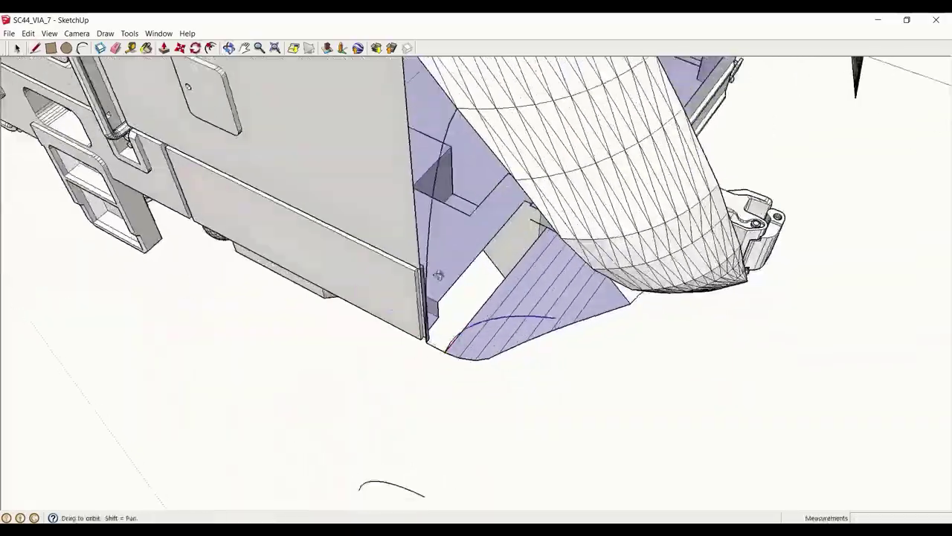
pyautogui.moveTo(492, 135); pyautogui.dragTo(450, 309, button='middle')
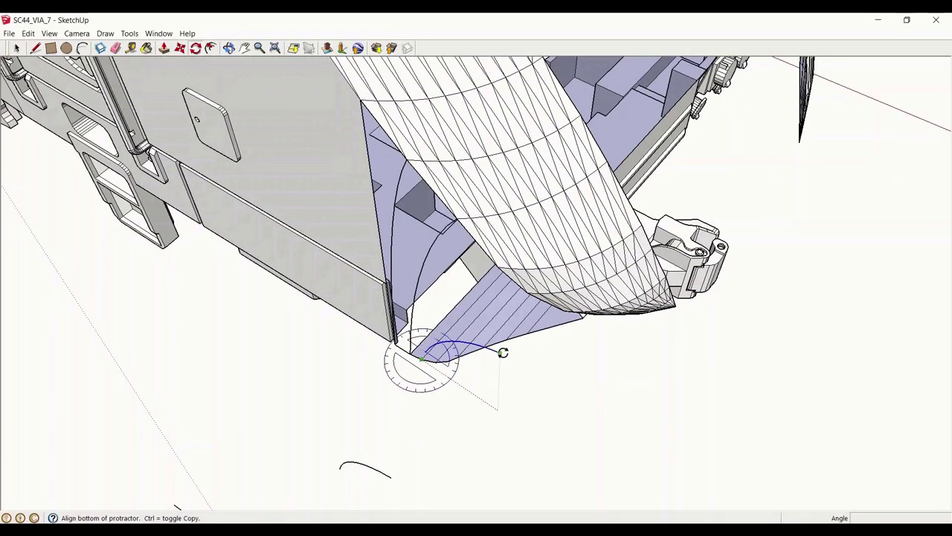
pyautogui.moveTo(318, 197); pyautogui.dragTo(521, 367, button='middle')
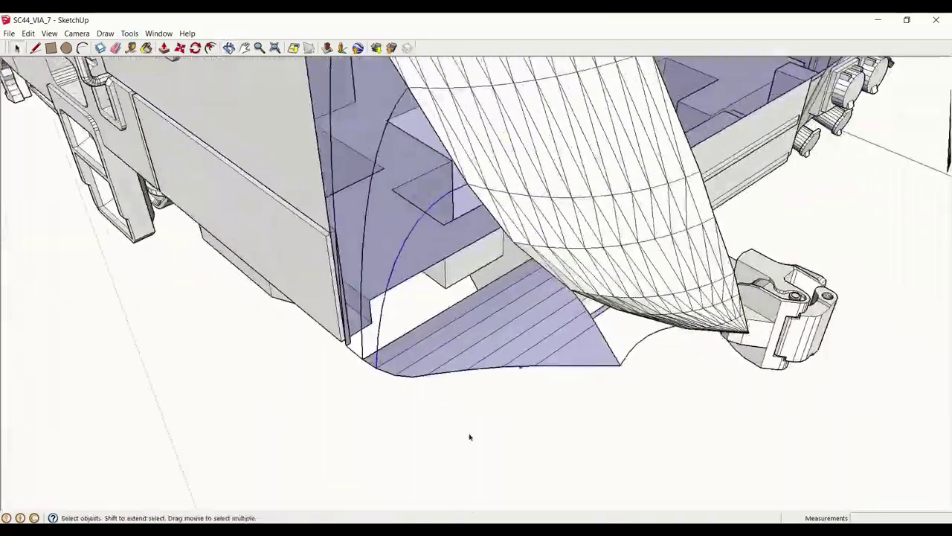
# Move the pasted arc onto the next rib end of the corner surface and rotate it to follow the rounded edge
pyautogui.moveTo(470, 436); pyautogui.dragTo(520, 450, button='middle')
pyautogui.press('m')
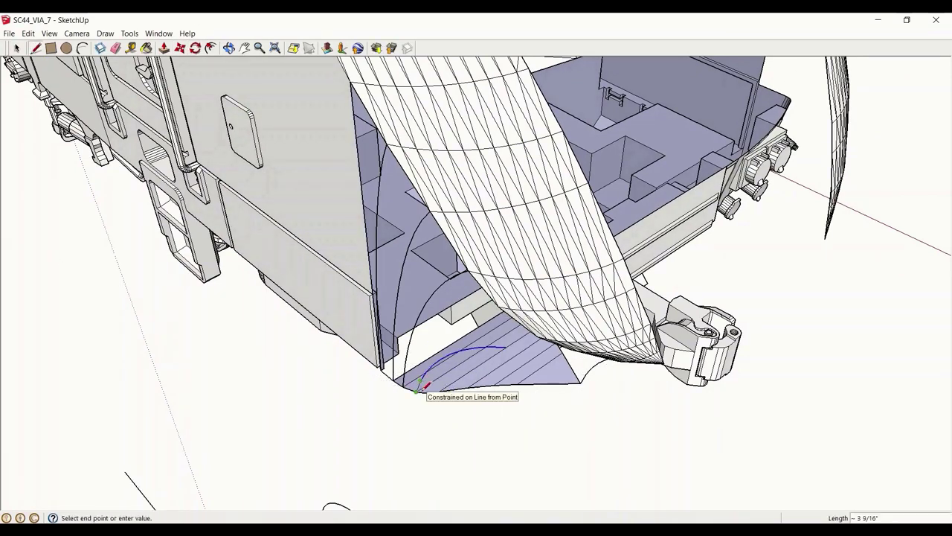
pyautogui.moveTo(507, 348); pyautogui.dragTo(442, 384, button='middle')
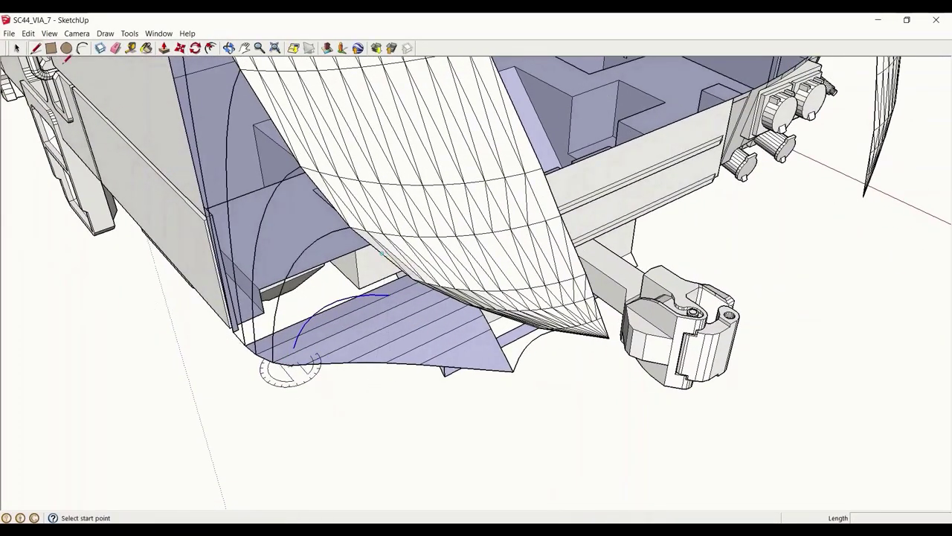
pyautogui.moveTo(390, 303); pyautogui.dragTo(298, 357, button='middle')
pyautogui.scroll(2, 358, 361)
# Paste another arc at the following rib end and rotate it until its upper end meets the nose strip
pyautogui.hotkey('ctrl', 'v')
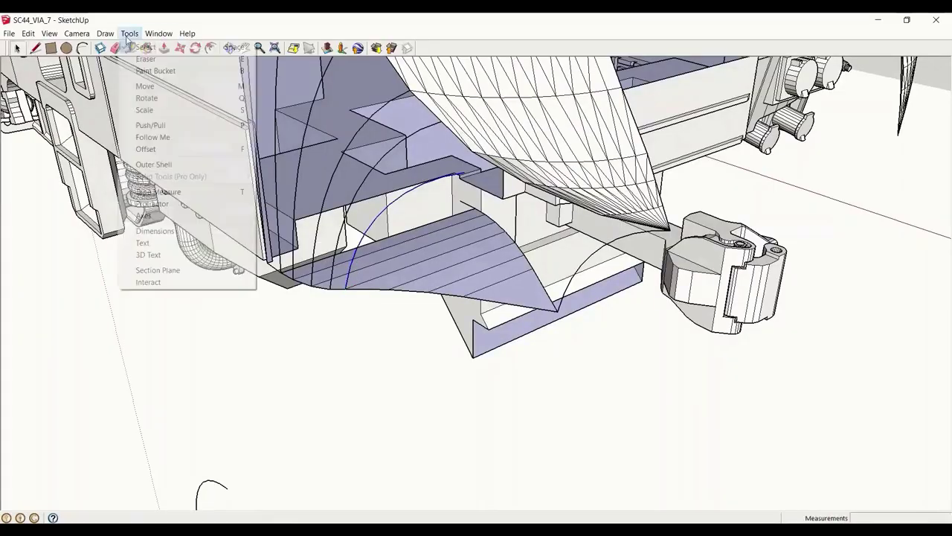
pyautogui.moveTo(210, 130); pyautogui.dragTo(357, 335, button='middle')
pyautogui.click(328, 352)
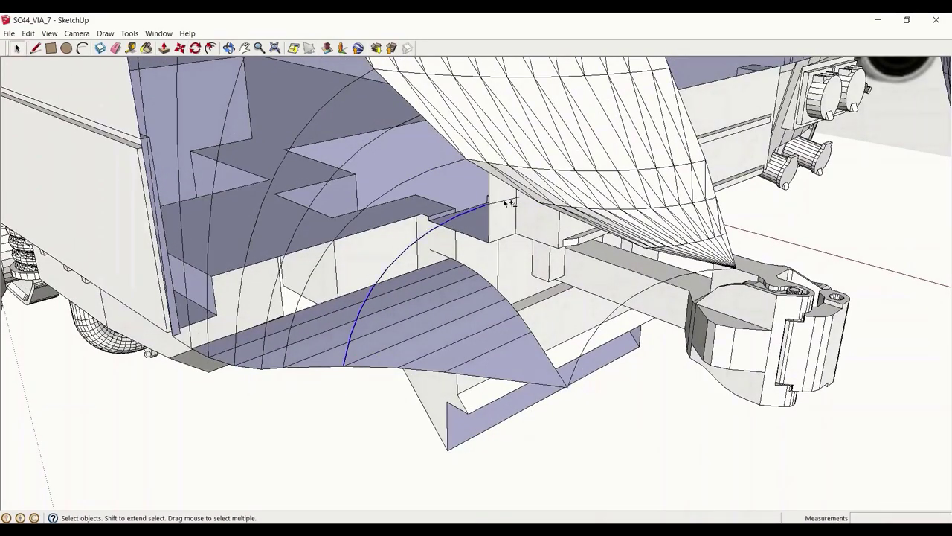
pyautogui.moveTo(476, 253); pyautogui.dragTo(389, 328, button='middle')
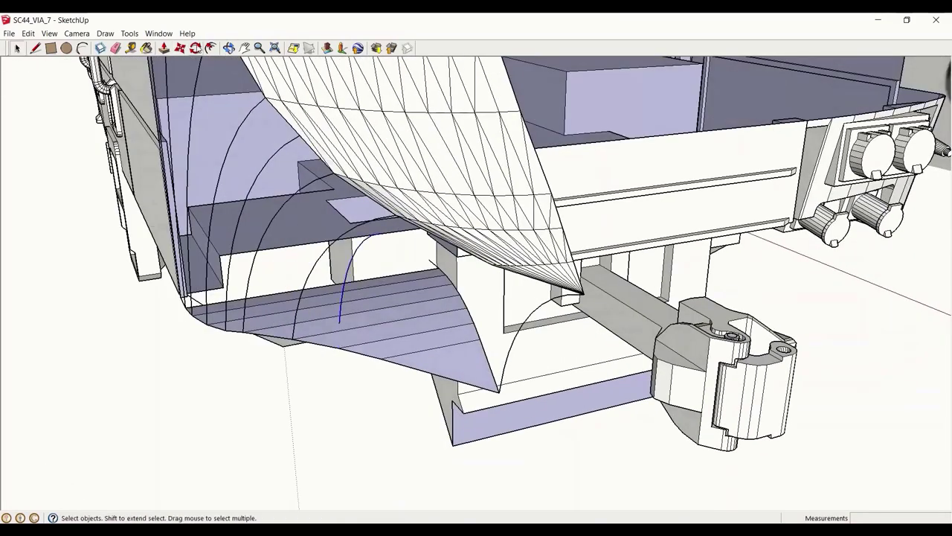
pyautogui.moveTo(467, 238); pyautogui.dragTo(526, 139, button='middle')
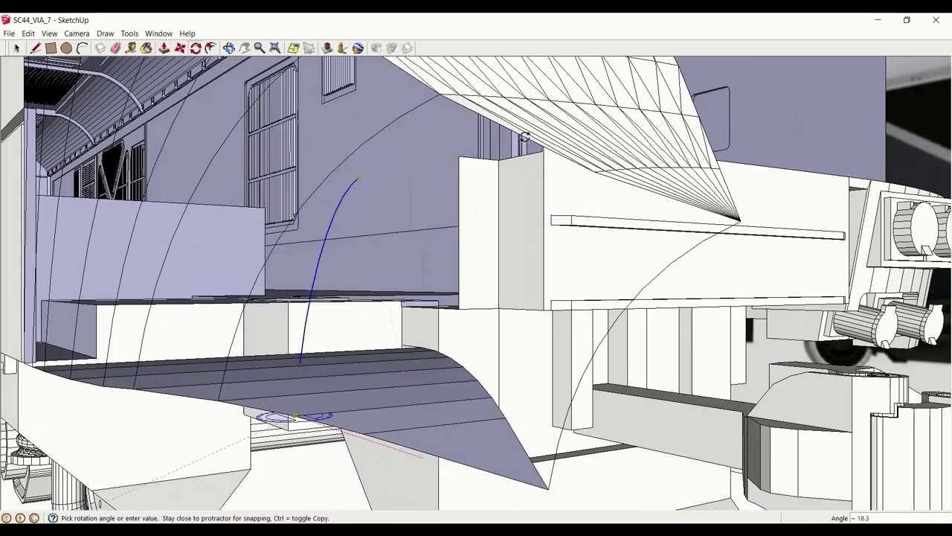
pyautogui.scroll(1, 520, 133)
pyautogui.click(518, 131)
pyautogui.scroll(-3, 521, 148)
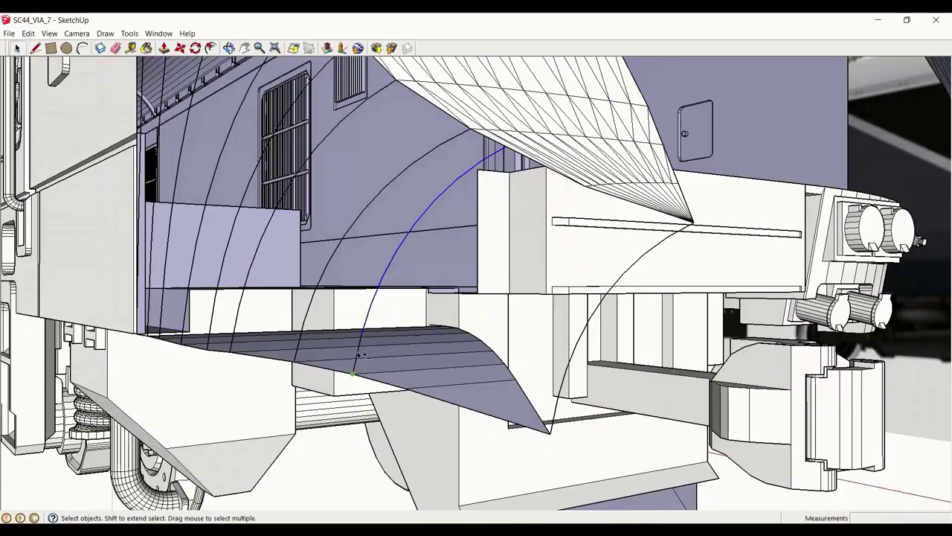
# Align the rotated arc's upper end with the nose strip and set a further arc copy at the next rib end
pyautogui.click(510, 144)
pyautogui.scroll(4, 514, 140)
pyautogui.click(517, 136)
pyautogui.scroll(-5, 517, 136)
pyautogui.moveTo(516, 141); pyautogui.dragTo(419, 313, button='middle')
pyautogui.press('space')
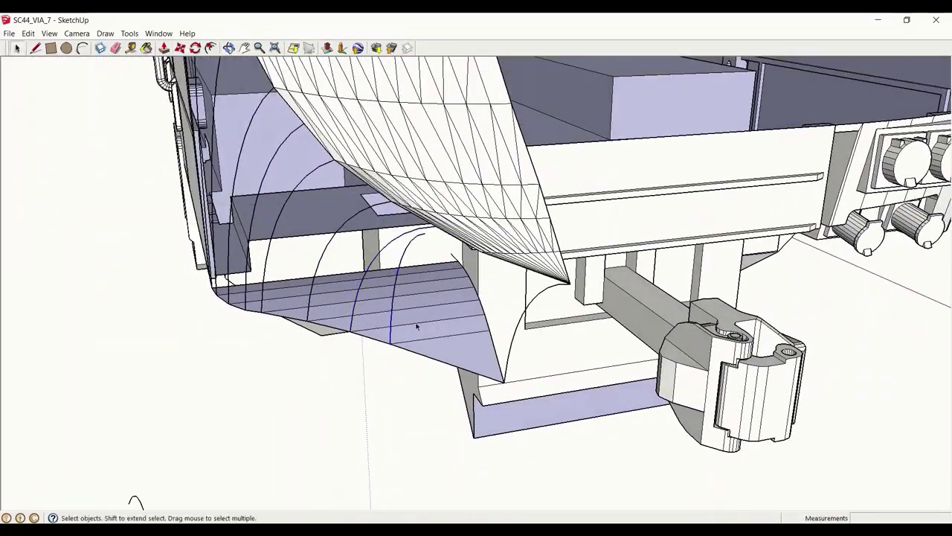
# Rotate the last arc copy near the ribbed surface's tip so that its upper end reaches the nose strip's edge
pyautogui.moveTo(517, 235); pyautogui.dragTo(555, 225, button='middle')
pyautogui.scroll(1, 552, 224)
pyautogui.click(550, 223)
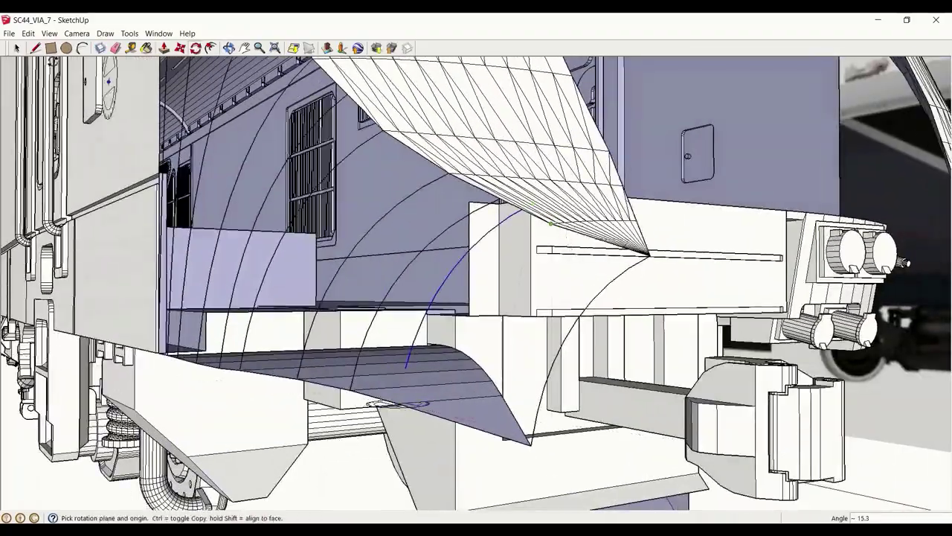
pyautogui.click(123, 35)
pyautogui.click(141, 107)
pyautogui.scroll(4, 558, 223)
pyautogui.click(559, 224)
pyautogui.click(552, 224)
pyautogui.press('space')
# Draw connecting lines between the segment points of neighbouring arcs in the upper part of the nose corner
pyautogui.moveTo(532, 310); pyautogui.dragTo(386, 276, button='middle')
pyautogui.scroll(4, 417, 253)
pyautogui.scroll(2, 380, 224)
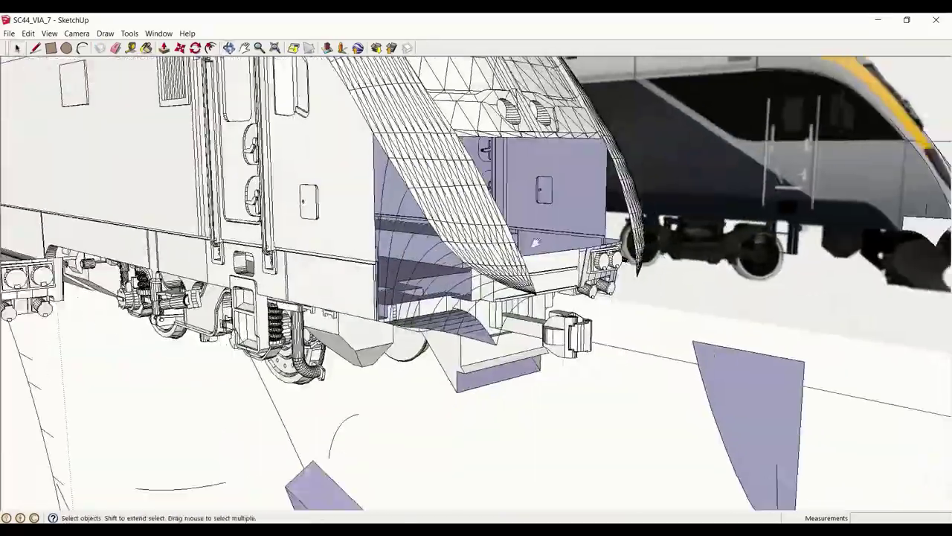
pyautogui.scroll(1, 365, 168)
pyautogui.click(35, 48)
pyautogui.scroll(2, 375, 182)
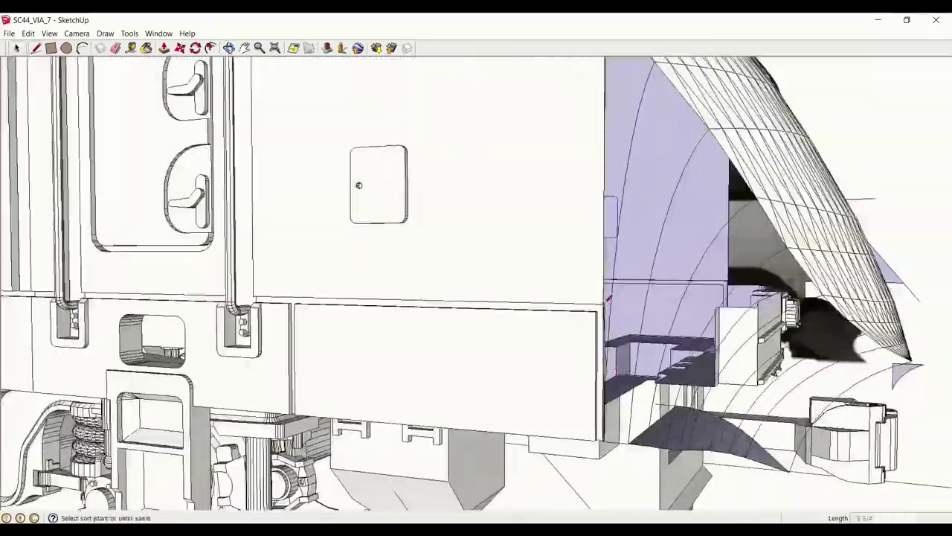
pyautogui.scroll(-2, 605, 337)
pyautogui.moveTo(605, 337)
pyautogui.mouseDown(button='middle')
pyautogui.moveTo(368, 228)
pyautogui.moveTo(387, 313)
pyautogui.mouseUp(button='middle')
pyautogui.click(36, 48)
pyautogui.scroll(4, 438, 183)
pyautogui.click(443, 186)
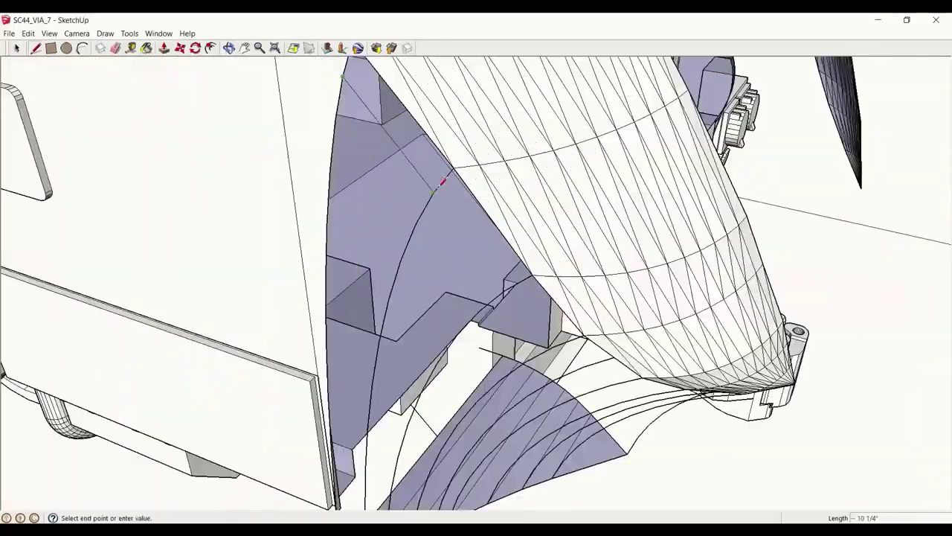
pyautogui.moveTo(444, 186); pyautogui.dragTo(483, 167, button='middle')
pyautogui.click(536, 223)
# Complete the line grid across all arcs from the side panel edge to the arc at the ribbed surface's tip
pyautogui.moveTo(585, 267); pyautogui.dragTo(636, 224, button='middle')
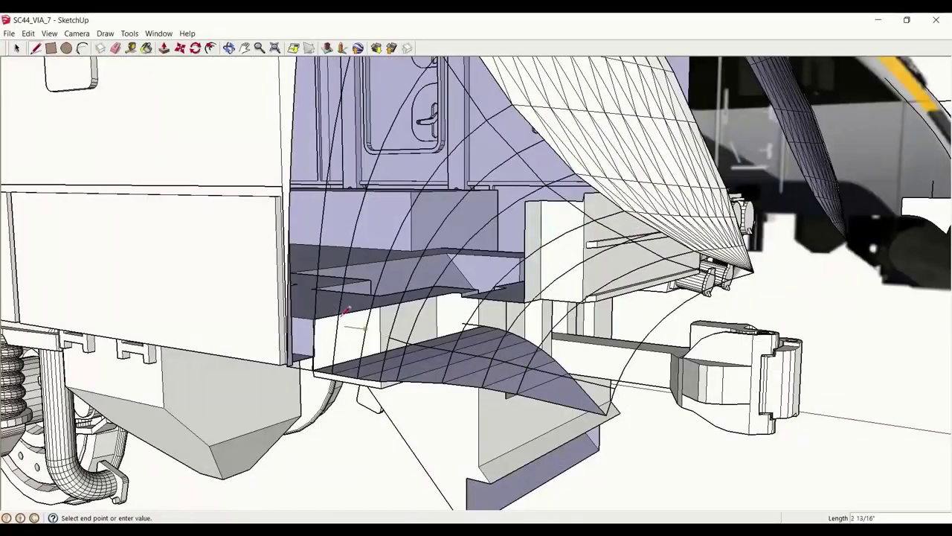
pyautogui.moveTo(294, 222); pyautogui.dragTo(287, 255, button='middle')
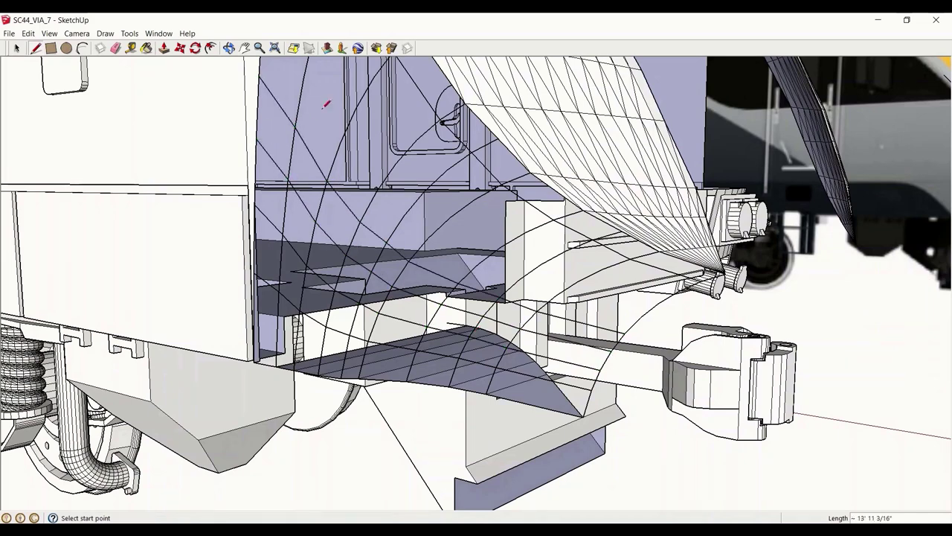
pyautogui.click(366, 158)
pyautogui.moveTo(366, 157); pyautogui.dragTo(578, 325, button='middle')
pyautogui.click(593, 365)
pyautogui.moveTo(790, 384); pyautogui.dragTo(772, 330, button='middle')
pyautogui.moveTo(744, 148); pyautogui.dragTo(608, 85, button='middle')
# Draw diagonals across the upper cells of the arc grid beside the side panel to create triangular faces
pyautogui.scroll(5, 394, 328)
pyautogui.moveTo(357, 312)
pyautogui.mouseDown(button='middle')
pyautogui.moveTo(495, 328)
pyautogui.moveTo(357, 312)
pyautogui.mouseUp(button='middle')
pyautogui.moveTo(476, 297); pyautogui.dragTo(476, 223, button='middle')
pyautogui.click(35, 48)
pyautogui.moveTo(486, 105); pyautogui.dragTo(441, 276, button='middle')
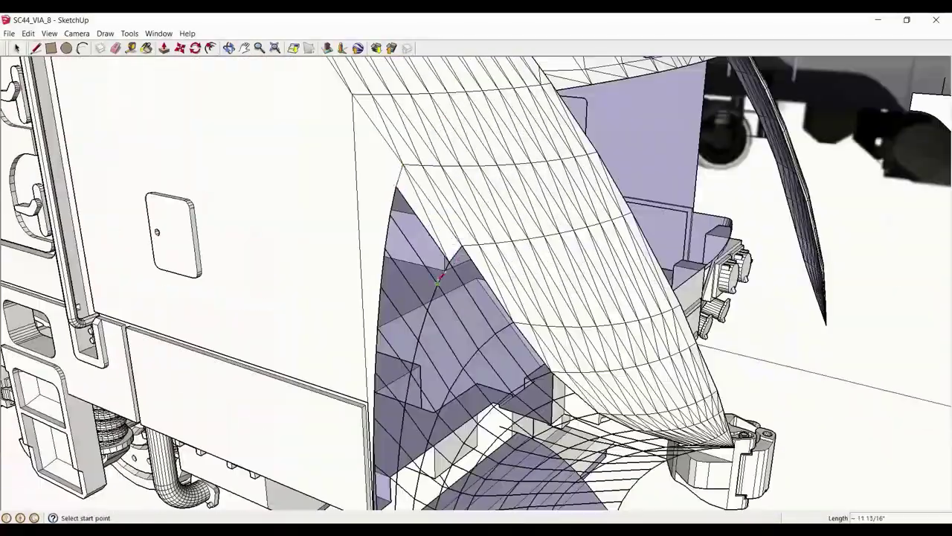
pyautogui.moveTo(518, 376); pyautogui.dragTo(336, 272, button='middle')
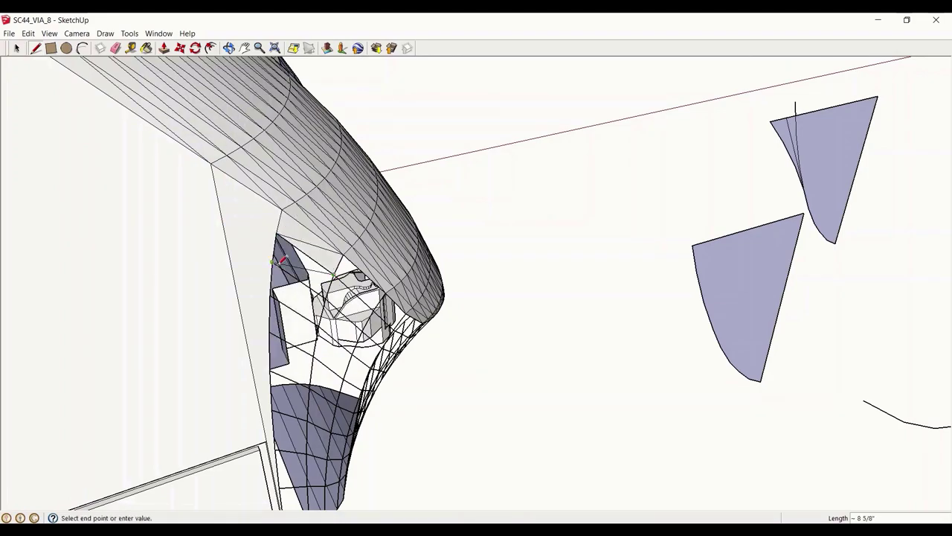
pyautogui.moveTo(362, 390); pyautogui.dragTo(446, 327, button='middle')
pyautogui.click(370, 214)
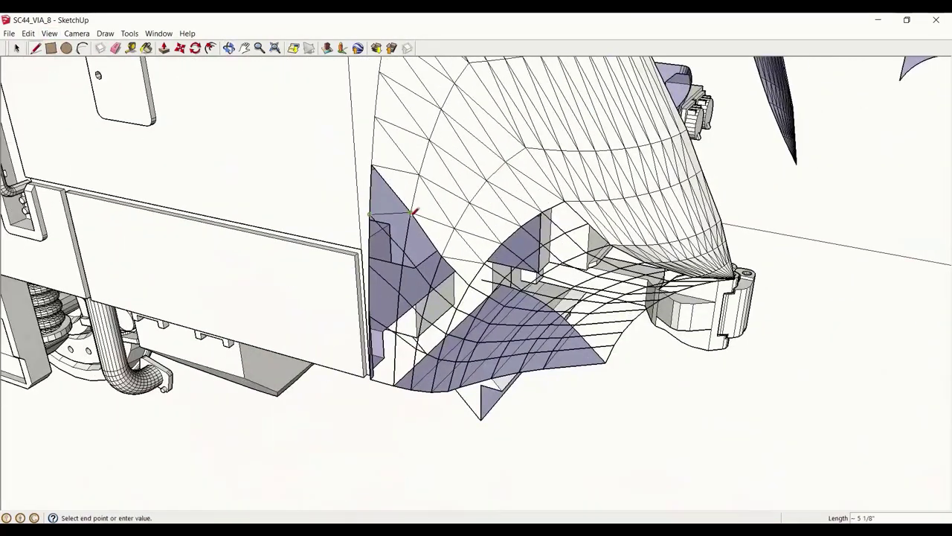
# Triangulate the grid cells along the corner's lower rounded edge, checking the surface with hidden geometry off and on
pyautogui.moveTo(432, 365); pyautogui.dragTo(690, 196, button='middle')
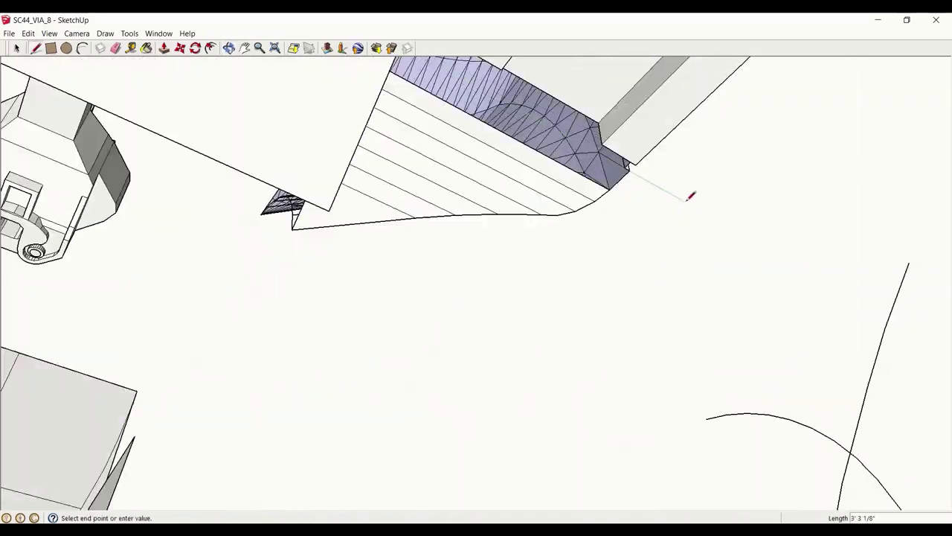
pyautogui.moveTo(609, 97); pyautogui.dragTo(388, 232, button='middle')
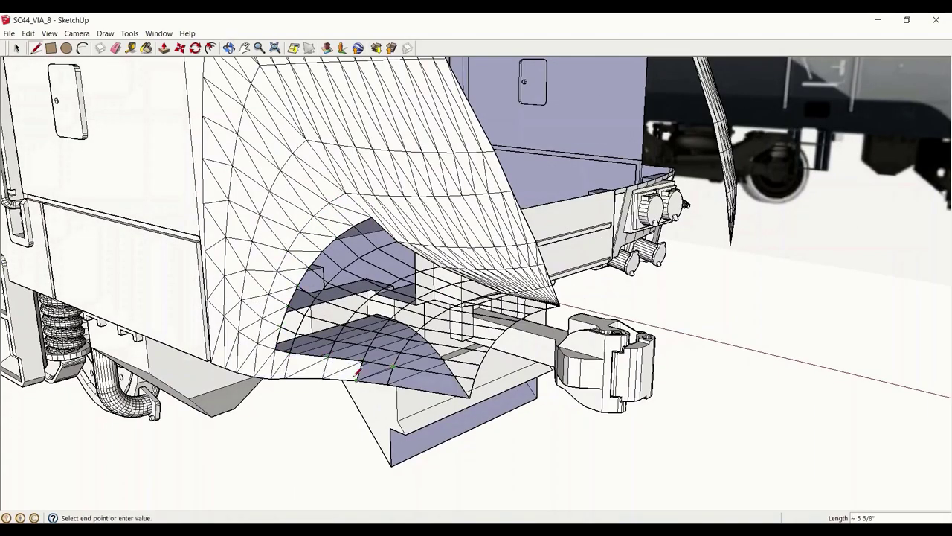
pyautogui.moveTo(394, 365); pyautogui.dragTo(406, 280, button='middle')
pyautogui.click(516, 287)
pyautogui.click(85, 74)
pyautogui.scroll(-5, 312, 312)
pyautogui.moveTo(298, 313); pyautogui.dragTo(387, 320, button='middle')
pyautogui.scroll(5, 387, 320)
pyautogui.click(49, 33)
pyautogui.click(85, 74)
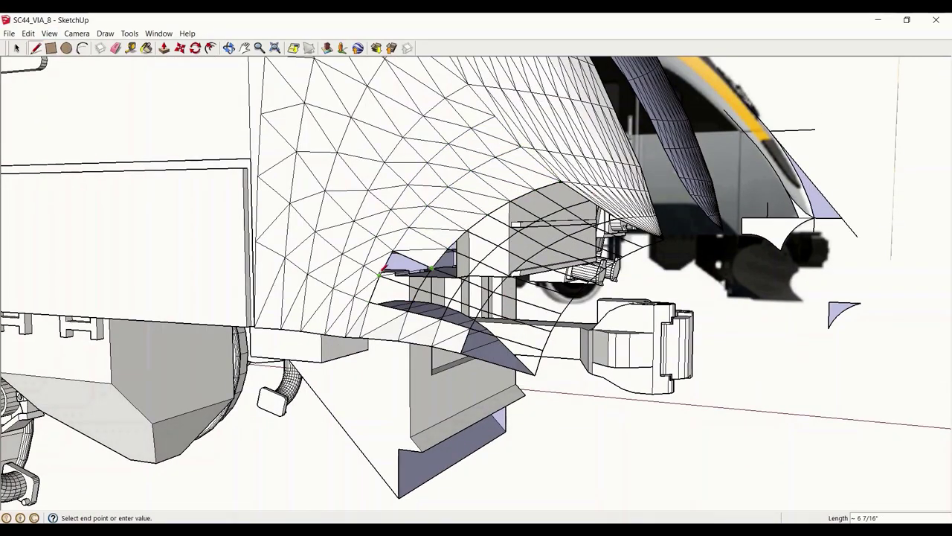
# Fill the middle cells of the corner grid with triangular faces up to the nose strip and toggle hidden geometry
pyautogui.moveTo(503, 289); pyautogui.dragTo(525, 258, button='middle')
pyautogui.click(466, 260)
pyautogui.click(478, 244)
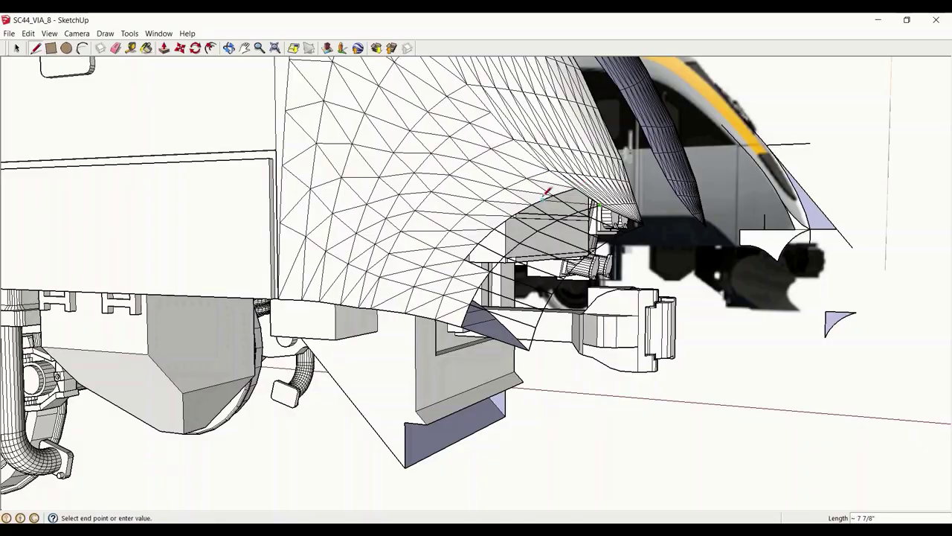
pyautogui.click(478, 243)
pyautogui.click(50, 34)
pyautogui.click(86, 74)
pyautogui.scroll(-4, 466, 209)
pyautogui.moveTo(465, 209); pyautogui.dragTo(372, 200, button='middle')
pyautogui.scroll(4, 395, 183)
# Display hidden geometry and close the remaining grid cells between the nose strip's tip and the ribbed surface's tip
pyautogui.click(49, 34)
pyautogui.click(167, 159)
pyautogui.click(49, 33)
pyautogui.click(75, 72)
pyautogui.scroll(3, 381, 245)
pyautogui.keyDown('shift'); pyautogui.moveTo(381, 246); pyautogui.dragTo(391, 321, button='middle'); pyautogui.keyUp('shift')
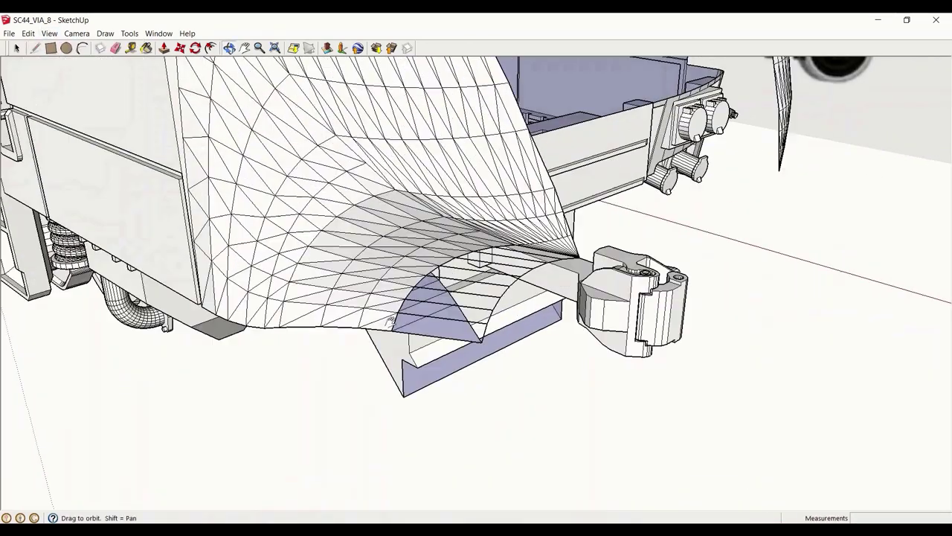
pyautogui.moveTo(456, 270); pyautogui.dragTo(514, 205, button='middle')
pyautogui.click(606, 188)
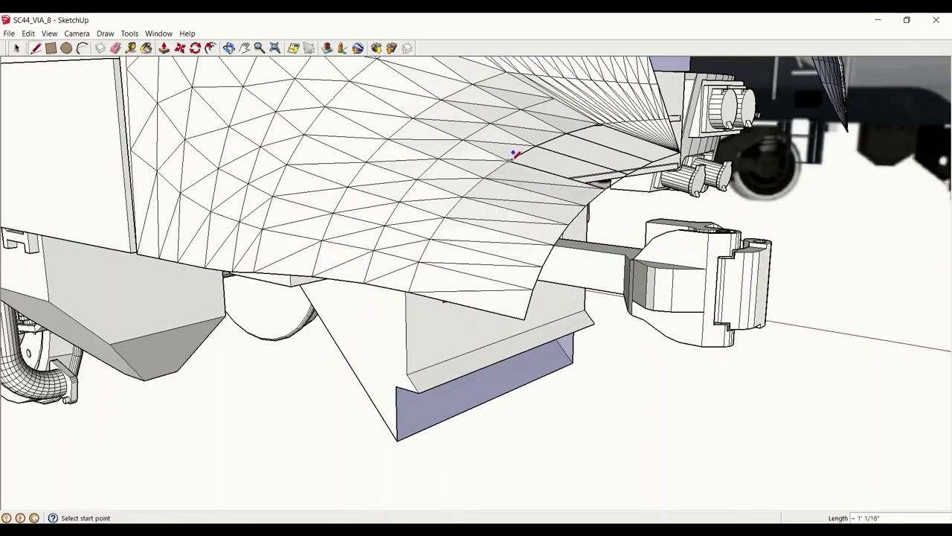
# Examine the completed nose corner on the whole locomotive with hidden geometry off and shadows toggled
pyautogui.click(151, 166)
pyautogui.scroll(-5, 514, 260)
pyautogui.moveTo(513, 261); pyautogui.dragTo(518, 421, button='middle')
pyautogui.click(49, 33)
pyautogui.click(71, 137)
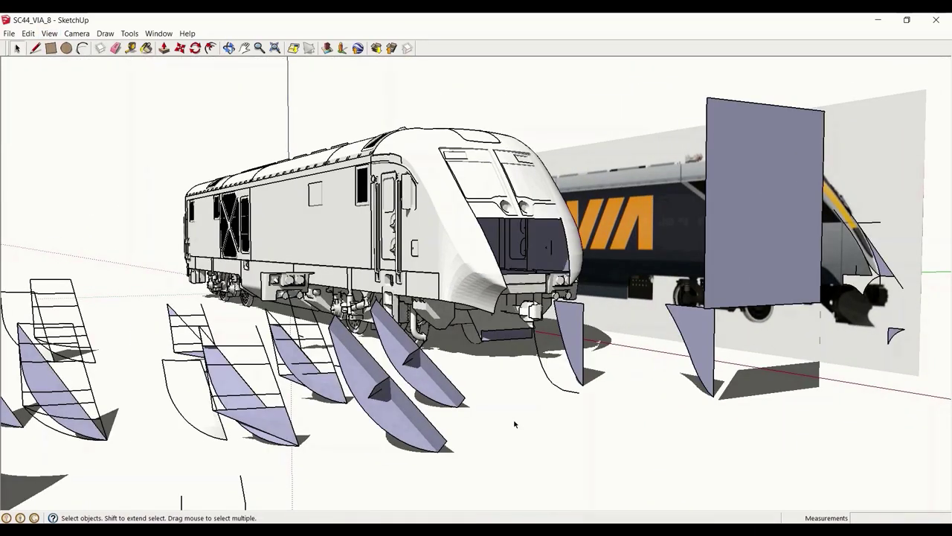
pyautogui.moveTo(477, 256); pyautogui.dragTo(676, 385, button='middle')
pyautogui.scroll(3, 626, 331)
pyautogui.click(49, 33)
pyautogui.click(74, 137)
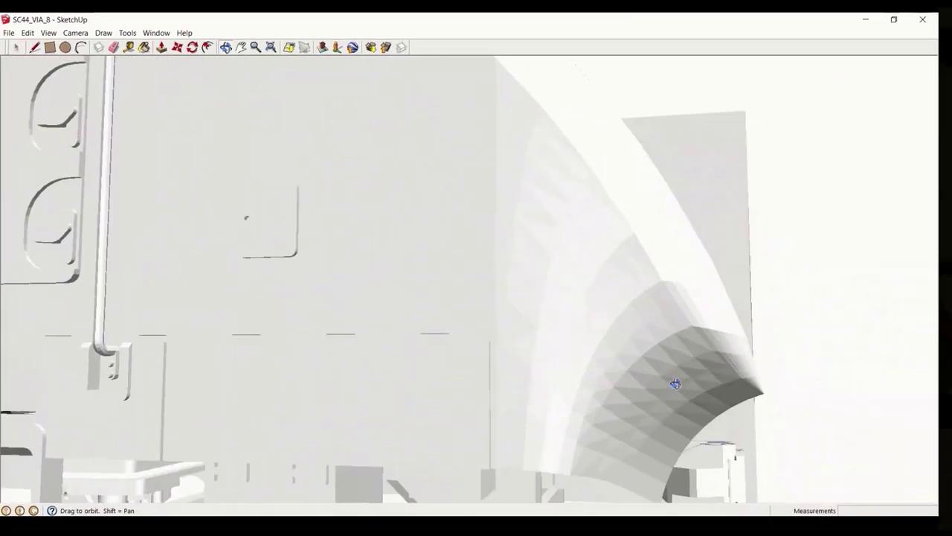
# Examine the smoothness of the lower nose corner surface from several angles with edges hidden
pyautogui.moveTo(608, 354); pyautogui.dragTo(296, 226, button='middle')
pyautogui.scroll(-4, 279, 200)
pyautogui.scroll(4, 296, 226)
pyautogui.moveTo(247, 188); pyautogui.dragTo(325, 164, button='middle')
pyautogui.moveTo(258, 130); pyautogui.dragTo(285, 139, button='middle')
pyautogui.scroll(-4, 277, 141)
pyautogui.moveTo(233, 445); pyautogui.dragTo(283, 422, button='middle')
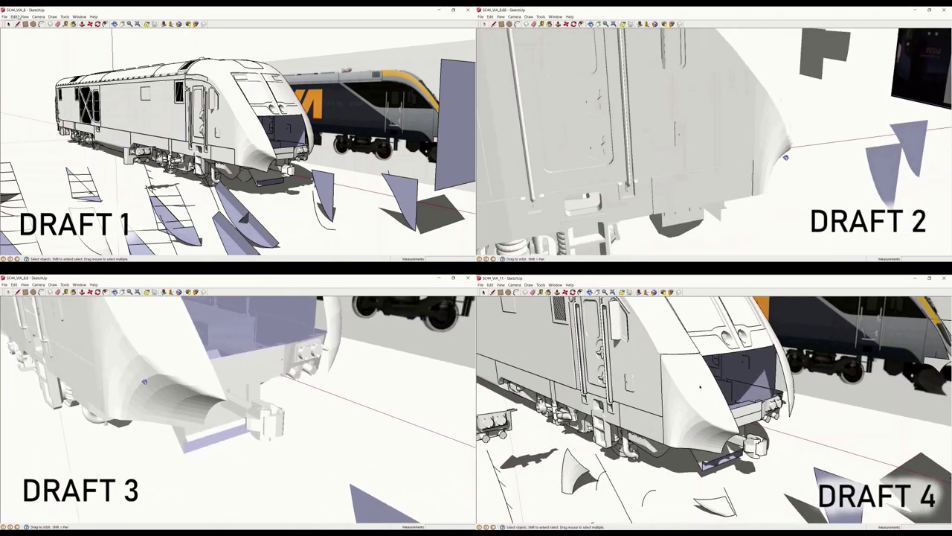
# Compare the nose corner across the four model drafts, turning off shadows and edges to judge the surface shading
pyautogui.click(41, 70)
pyautogui.click(503, 286)
pyautogui.click(511, 337)
pyautogui.click(24, 16)
pyautogui.click(35, 68)
pyautogui.click(503, 285)
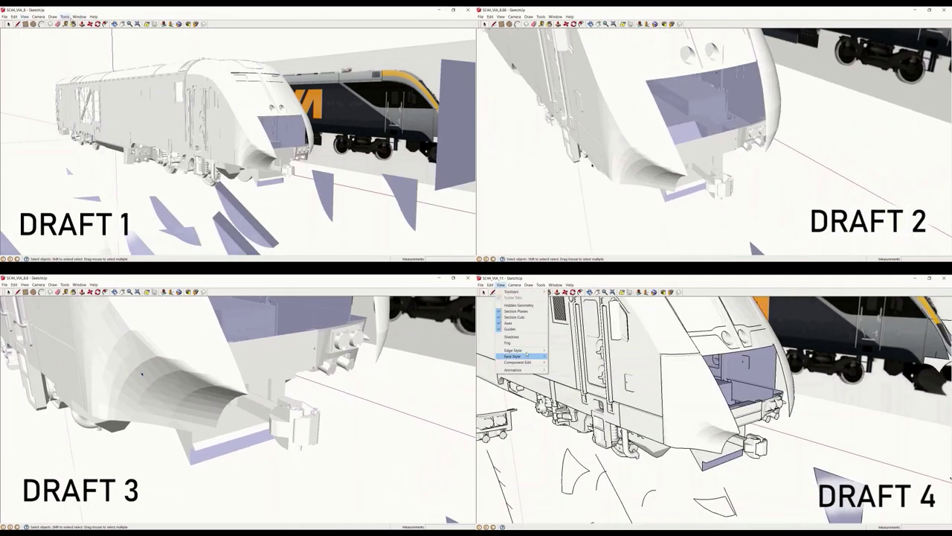
pyautogui.moveTo(523, 82)
pyautogui.moveTo(709, 413)
pyautogui.mouseDown(button='middle')
pyautogui.moveTo(744, 411)
pyautogui.moveTo(702, 416)
pyautogui.mouseUp(button='middle')
pyautogui.click(562, 95)
pyautogui.click(501, 16)
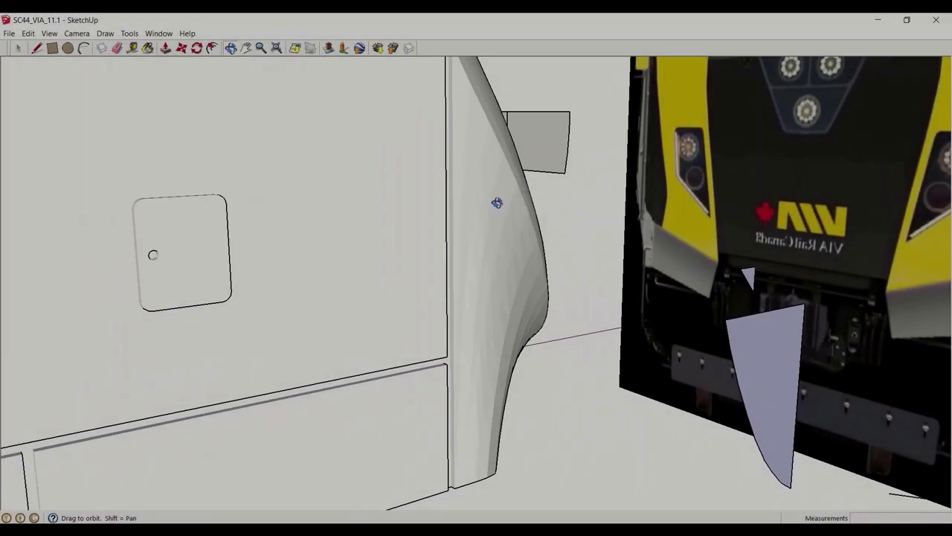
# Examine the nose corner in the SC44_VIA_11.1 model from the side, front and underneath against the reference images
pyautogui.moveTo(497, 202)
pyautogui.mouseDown(button='middle')
pyautogui.moveTo(518, 185)
pyautogui.moveTo(410, 139)
pyautogui.mouseUp(button='middle')
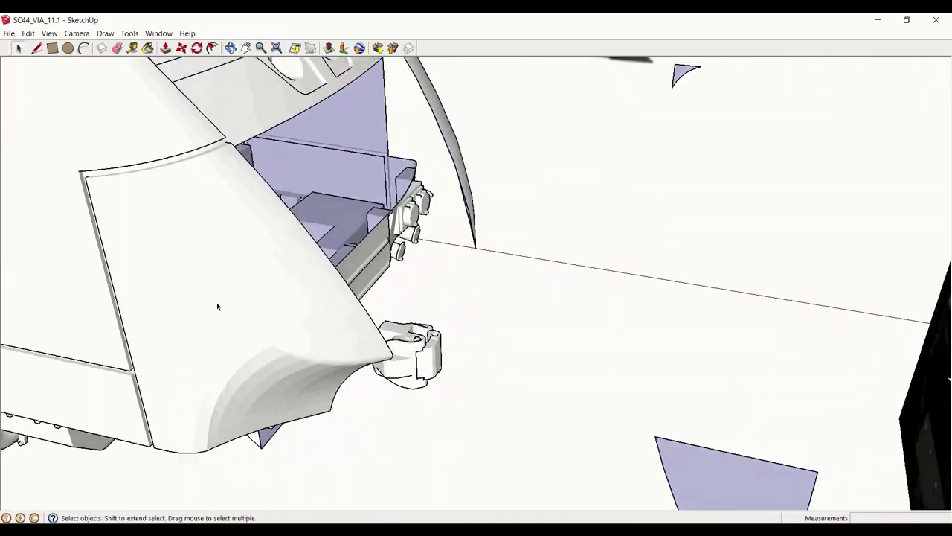
pyautogui.moveTo(217, 306); pyautogui.dragTo(362, 211, button='middle')
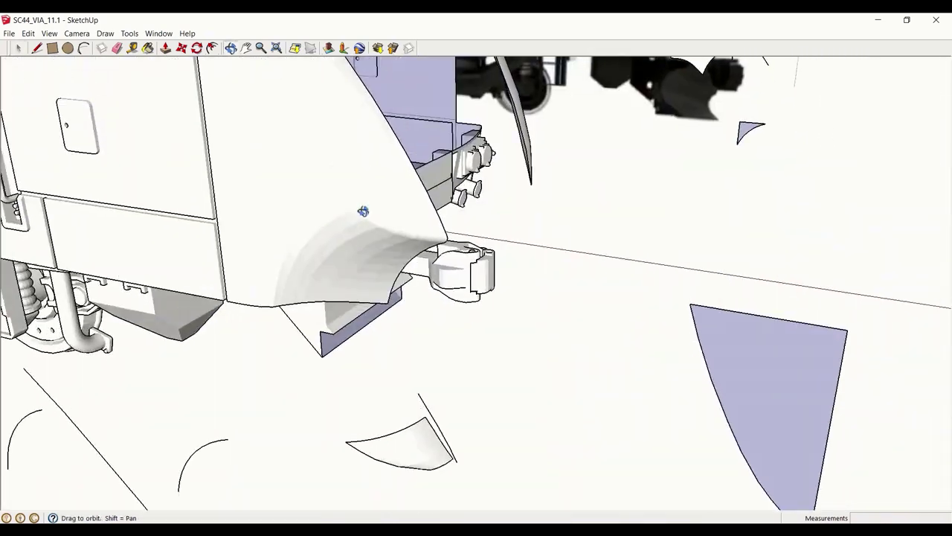
pyautogui.moveTo(591, 261); pyautogui.dragTo(505, 260, button='middle')
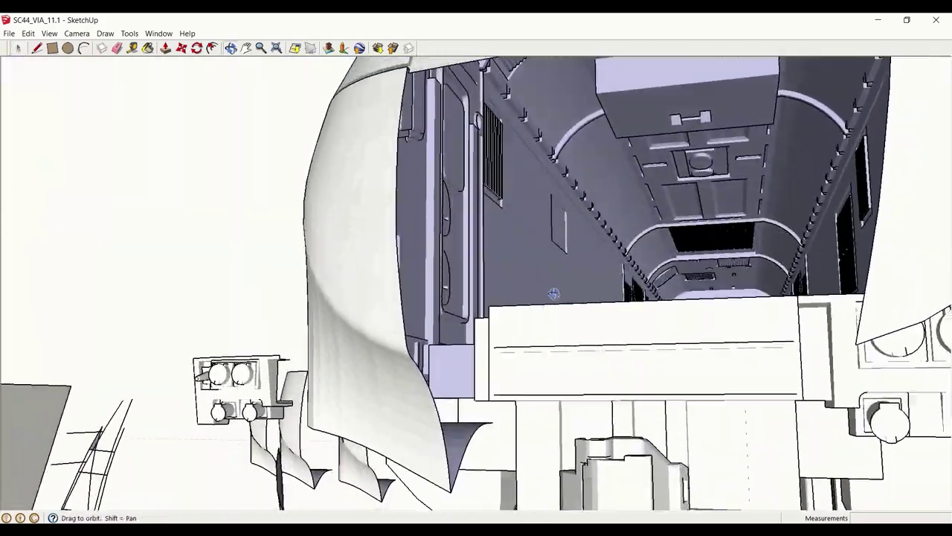
pyautogui.moveTo(553, 294); pyautogui.dragTo(778, 412, button='middle')
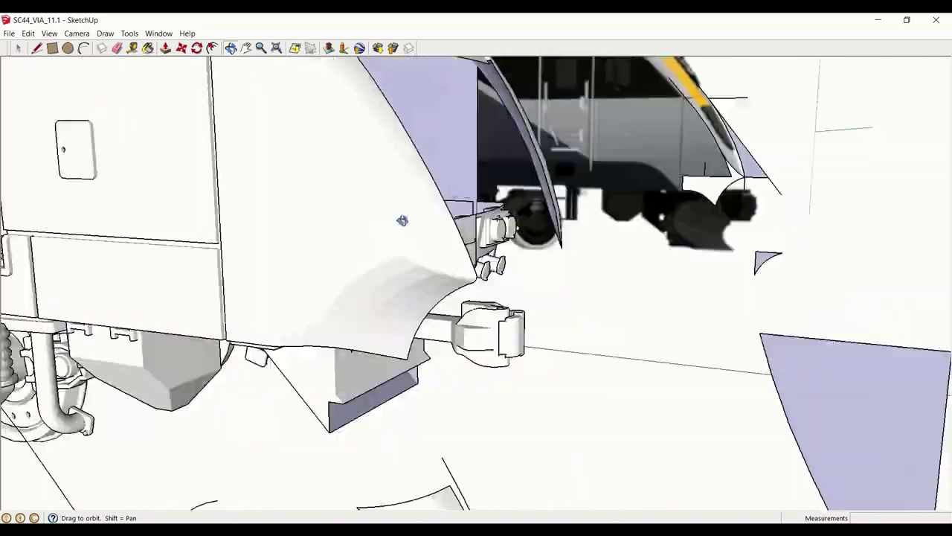
pyautogui.moveTo(402, 220); pyautogui.dragTo(478, 302, button='middle')
pyautogui.scroll(-5, 479, 302)
pyautogui.moveTo(447, 248); pyautogui.dragTo(549, 91, button='middle')
pyautogui.moveTo(392, 56); pyautogui.dragTo(631, 114, button='middle')
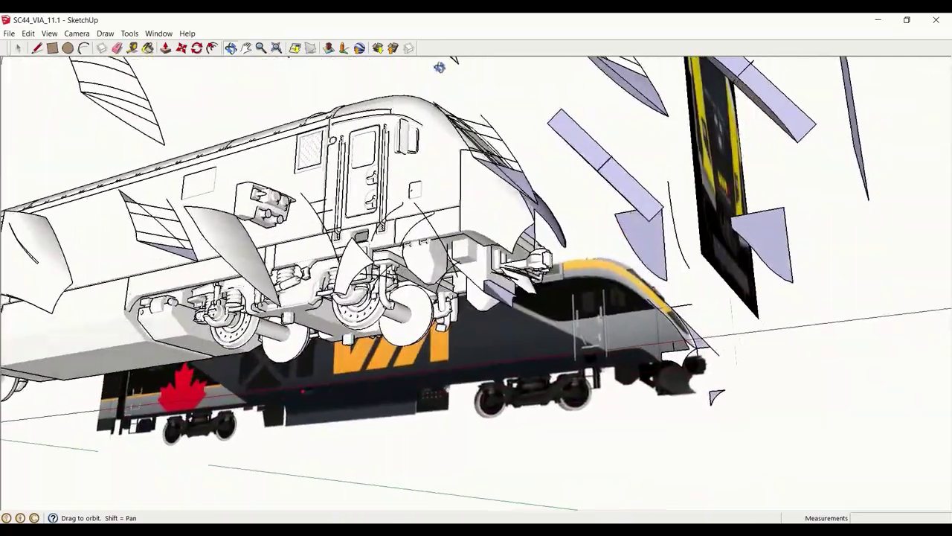
pyautogui.moveTo(440, 67); pyautogui.dragTo(413, 282, button='middle')
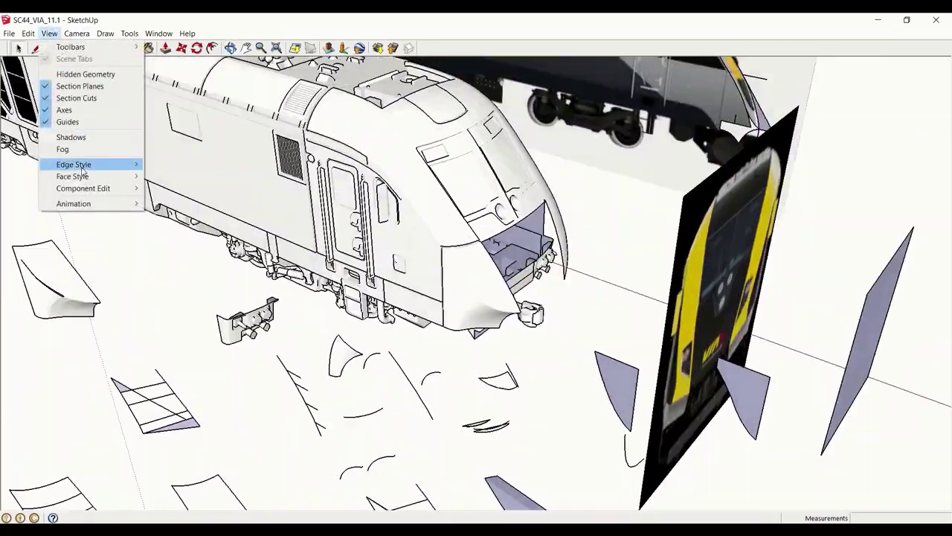
# Display the hidden geometry around the nose strip on the locomotive's opposite side
pyautogui.scroll(-2, 513, 320)
pyautogui.moveTo(513, 320); pyautogui.dragTo(366, 197, button='middle')
pyautogui.scroll(4, 366, 196)
pyautogui.scroll(2, 326, 200)
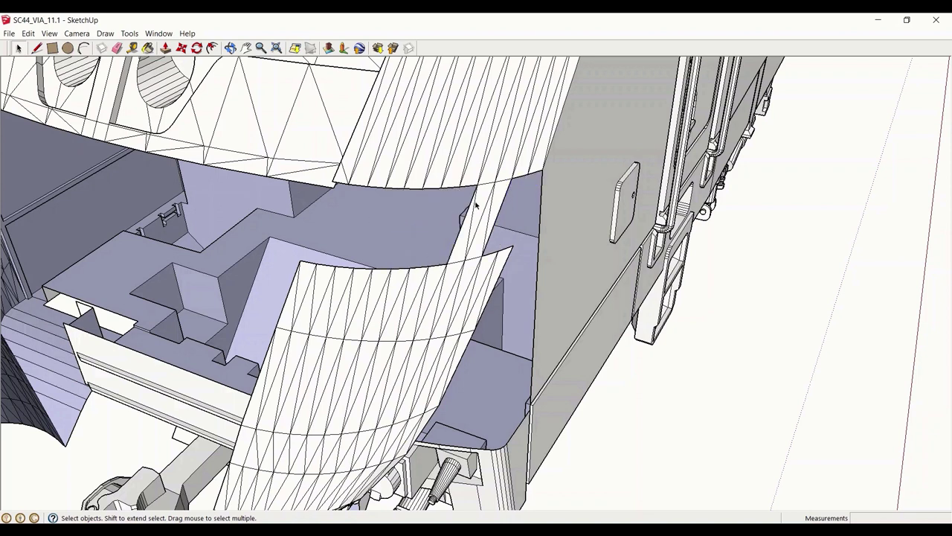
# Delete the old lower nose corner surface on the locomotive's opposite side
pyautogui.tripleClick(497, 260)
pyautogui.scroll(-3, 488, 282)
pyautogui.press('Delete')
pyautogui.moveTo(487, 282)
pyautogui.mouseDown(button='middle')
pyautogui.moveTo(402, 238)
pyautogui.moveTo(476, 141)
pyautogui.moveTo(416, 283)
pyautogui.moveTo(632, 171)
pyautogui.mouseUp(button='middle')
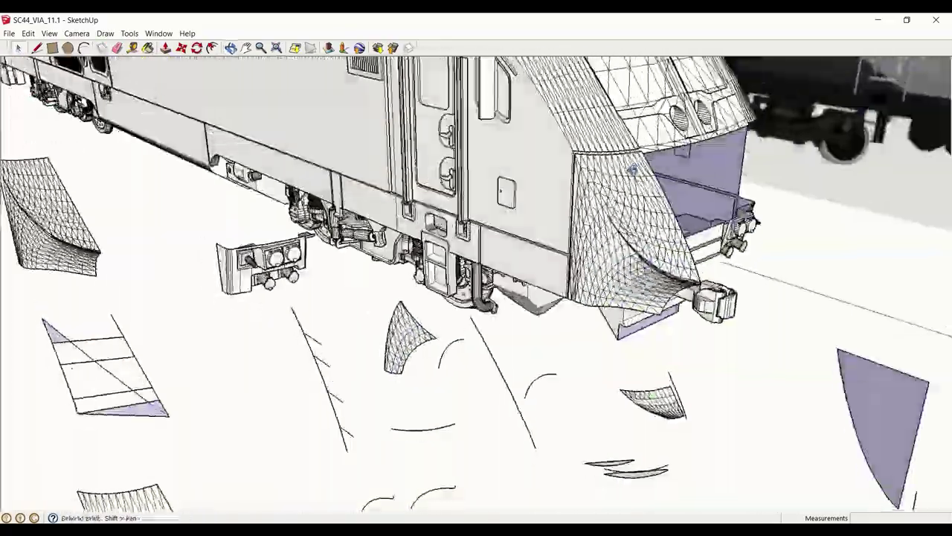
# Move the mirrored copy of the refined nose corner onto the locomotive's open opposite side
pyautogui.scroll(3, 629, 170)
pyautogui.moveTo(516, 153)
pyautogui.mouseDown(button='middle')
pyautogui.moveTo(340, 236)
pyautogui.moveTo(120, 253)
pyautogui.moveTo(210, 278)
pyautogui.moveTo(162, 260)
pyautogui.mouseUp(button='middle')
pyautogui.moveTo(457, 198)
pyautogui.mouseDown(button='middle')
pyautogui.moveTo(776, 230)
pyautogui.moveTo(314, 196)
pyautogui.moveTo(258, 206)
pyautogui.moveTo(551, 298)
pyautogui.moveTo(717, 315)
pyautogui.moveTo(632, 270)
pyautogui.moveTo(456, 209)
pyautogui.moveTo(402, 207)
pyautogui.moveTo(483, 268)
pyautogui.moveTo(389, 304)
pyautogui.moveTo(622, 375)
pyautogui.mouseUp(button='middle')
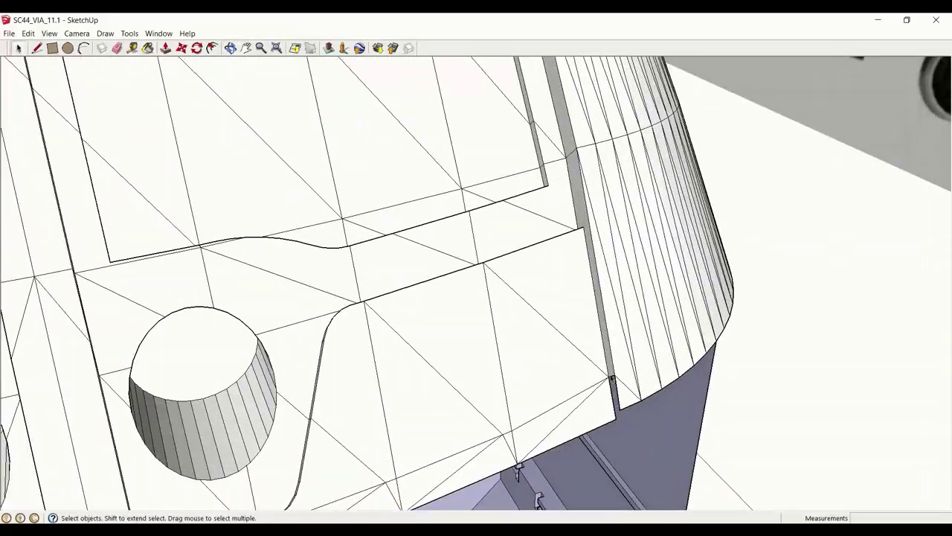
pyautogui.moveTo(629, 202); pyautogui.dragTo(374, 221, button='middle')
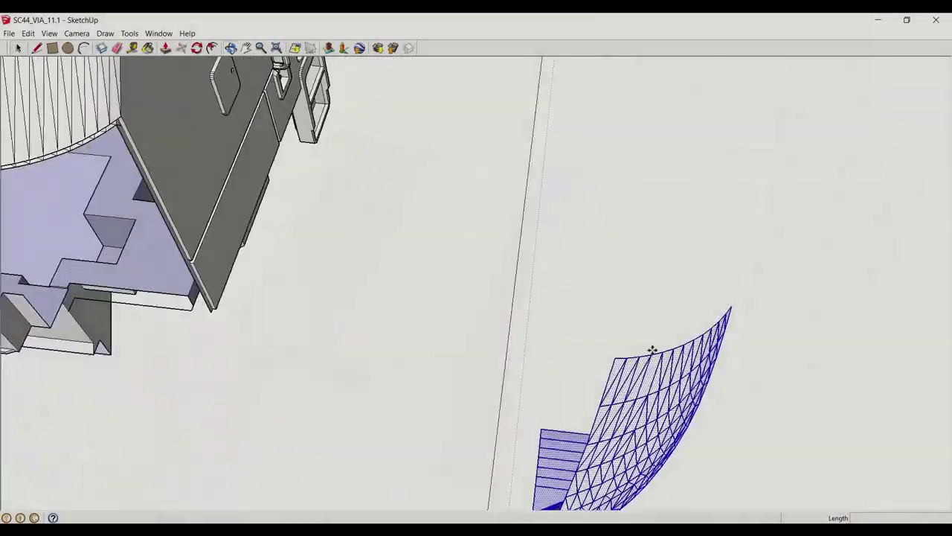
pyautogui.press('m')
pyautogui.scroll(5, 716, 325)
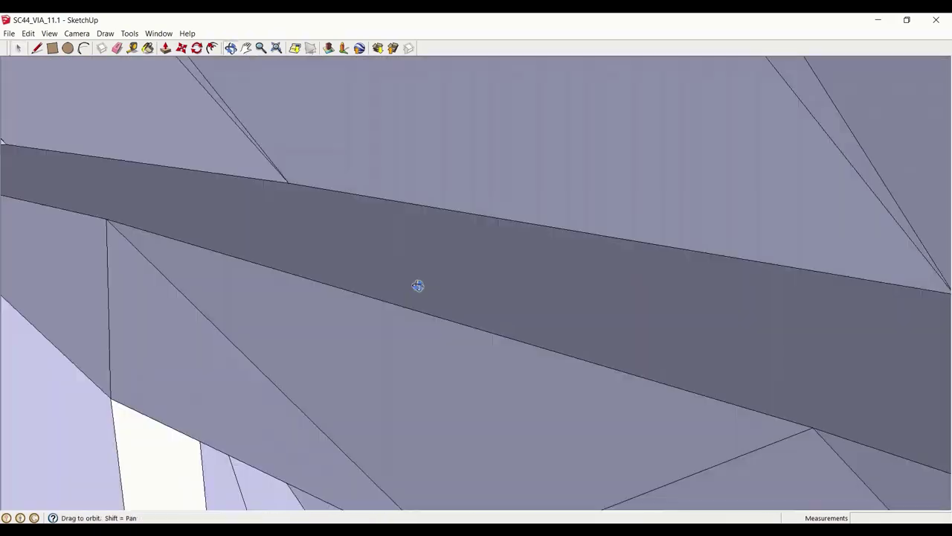
# Draw the closing edge on the underside between the fitted nose corner and the side body
pyautogui.moveTo(419, 282); pyautogui.dragTo(187, 293, button='middle')
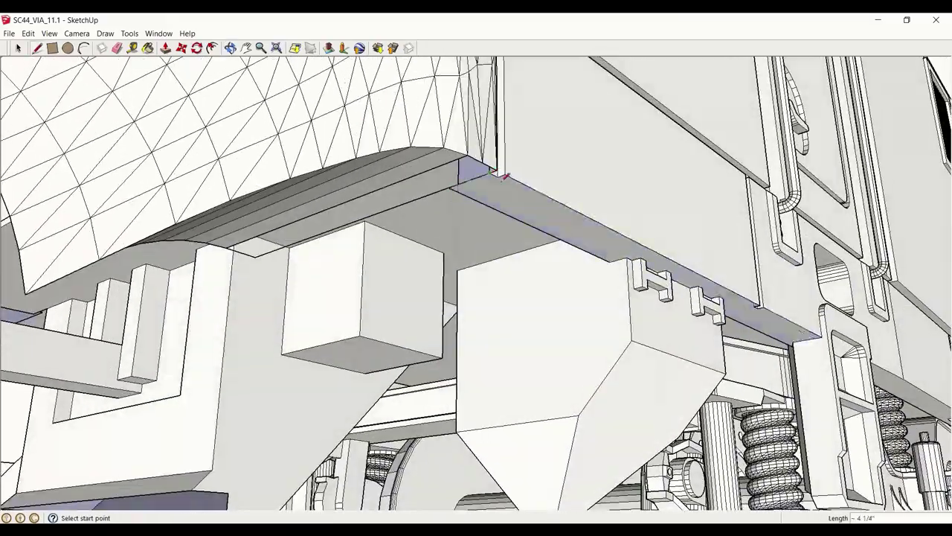
pyautogui.moveTo(506, 177); pyautogui.dragTo(300, 208, button='middle')
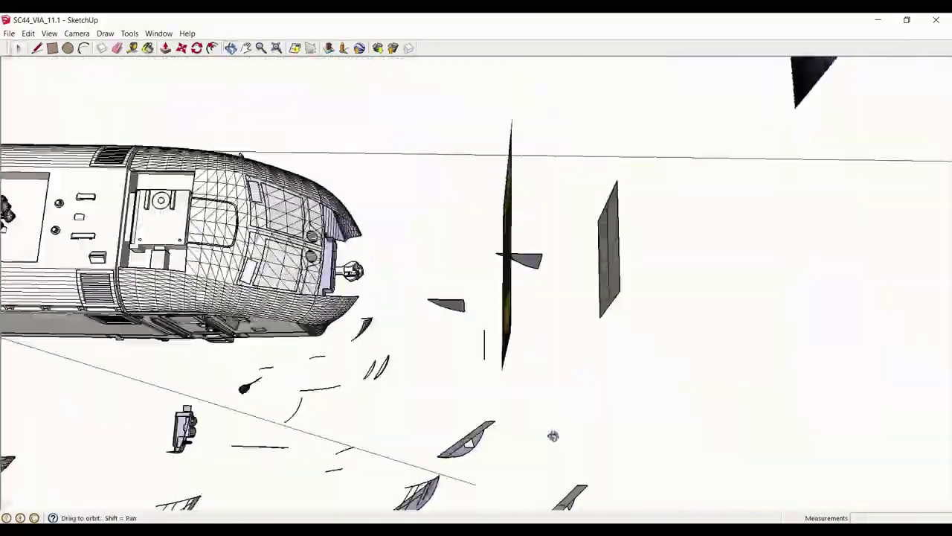
pyautogui.rightClick(512, 321)
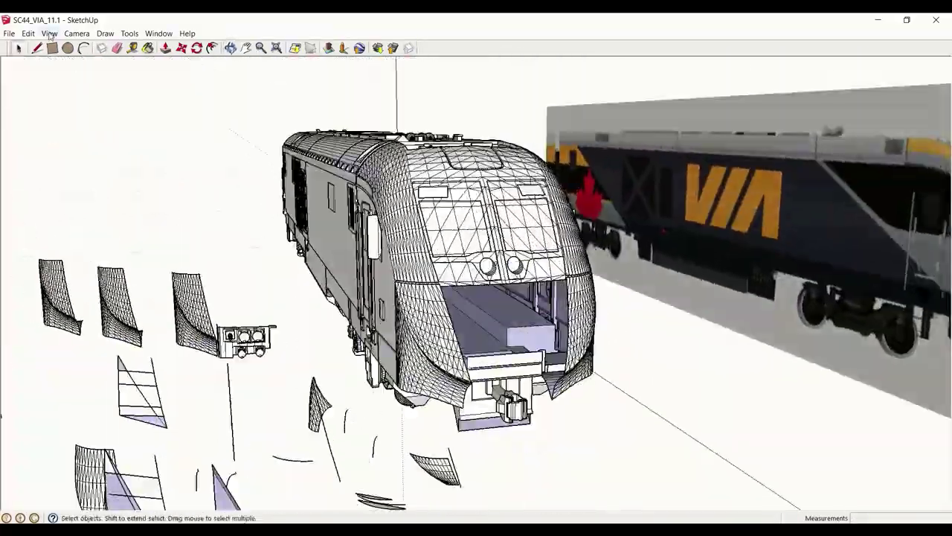
# Turn on shadows and examine both nose corners from the front and sides with the mesh edges hidden
pyautogui.moveTo(513, 298)
pyautogui.mouseDown(button='middle')
pyautogui.moveTo(537, 299)
pyautogui.moveTo(365, 294)
pyautogui.moveTo(530, 325)
pyautogui.moveTo(554, 343)
pyautogui.moveTo(499, 332)
pyautogui.moveTo(683, 343)
pyautogui.moveTo(550, 297)
pyautogui.moveTo(545, 329)
pyautogui.mouseUp(button='middle')
pyautogui.click(49, 34)
pyautogui.click(74, 137)
pyautogui.scroll(3, 566, 301)
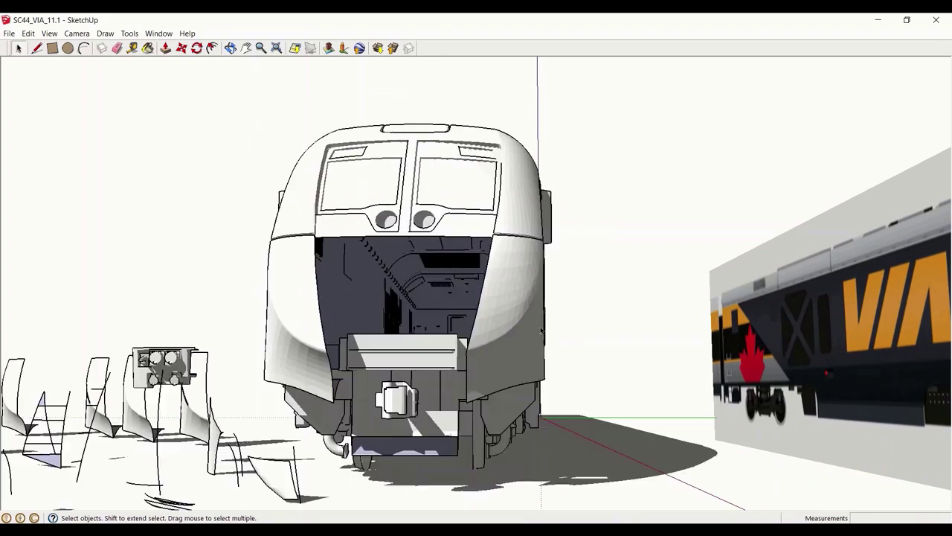
pyautogui.scroll(5, 528, 325)
pyautogui.moveTo(575, 316); pyautogui.dragTo(374, 283, button='middle')
pyautogui.scroll(-5, 510, 312)
pyautogui.scroll(-2, 374, 283)
pyautogui.moveTo(437, 297); pyautogui.dragTo(572, 302, button='middle')
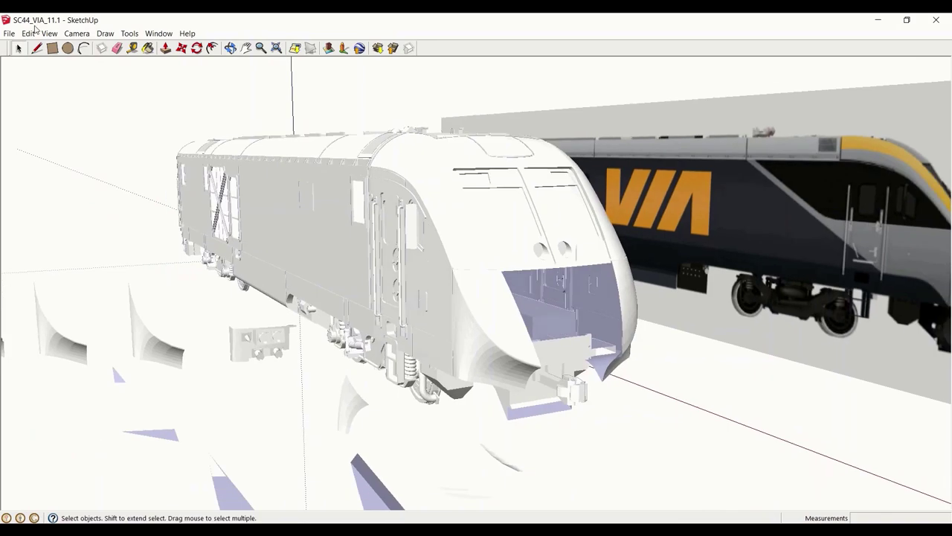
# Switch the display back to visible edges without shadows
pyautogui.click(49, 34)
pyautogui.click(81, 140)
pyautogui.click(49, 33)
pyautogui.moveTo(134, 165)
pyautogui.click(169, 165)
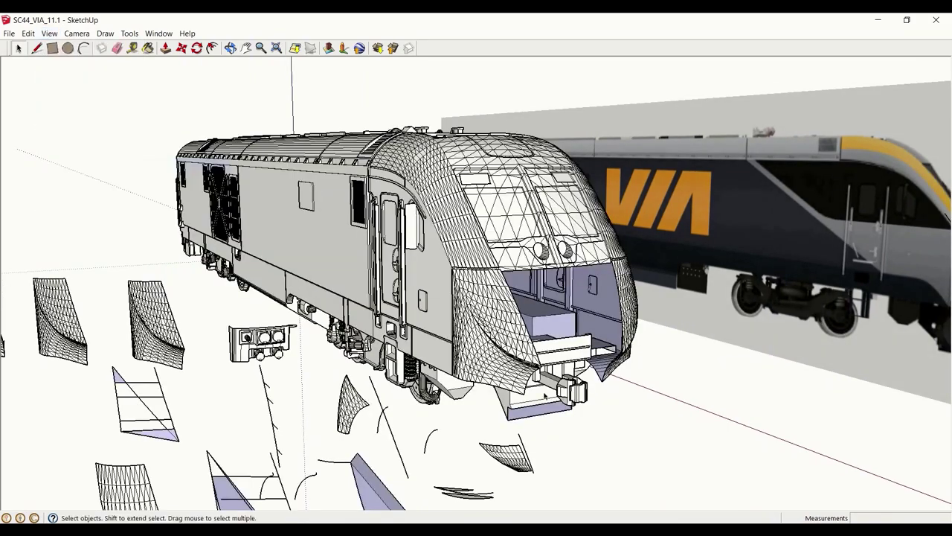
# Unhide all hidden objects and compare the nose with the front reference image
pyautogui.click(31, 34)
pyautogui.moveTo(72, 191)
pyautogui.click(212, 214)
pyautogui.moveTo(491, 287); pyautogui.dragTo(627, 344, button='middle')
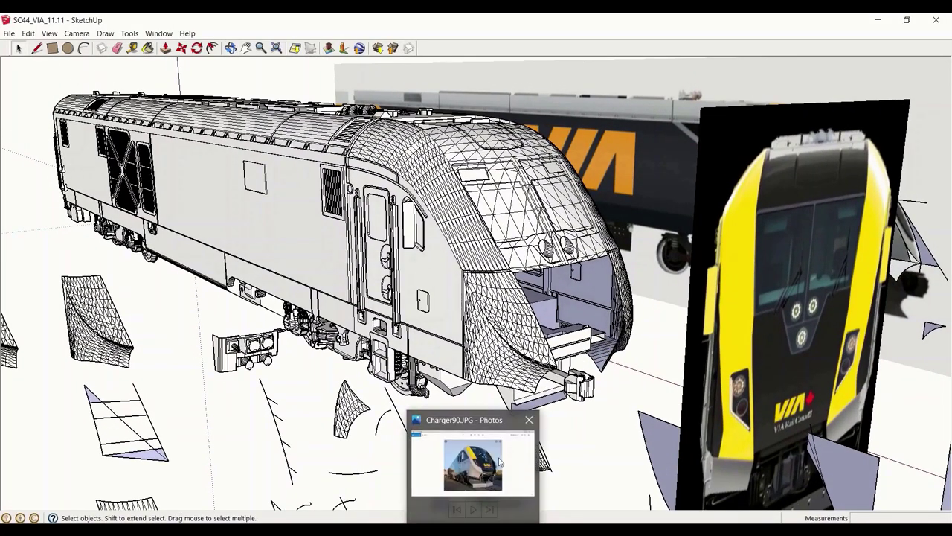
pyautogui.moveTo(499, 462)
pyautogui.moveTo(472, 317)
pyautogui.mouseDown(button='middle')
pyautogui.moveTo(610, 379)
pyautogui.moveTo(663, 379)
pyautogui.mouseUp(button='middle')
# Delete the draft nose surfaces, profile curves and construction pieces lying around the locomotive
pyautogui.scroll(-3, 300, 350)
pyautogui.moveTo(300, 350)
pyautogui.mouseDown(button='middle')
pyautogui.moveTo(630, 310)
pyautogui.moveTo(558, 246)
pyautogui.mouseUp(button='middle')
pyautogui.moveTo(641, 294); pyautogui.dragTo(561, 269, button='middle')
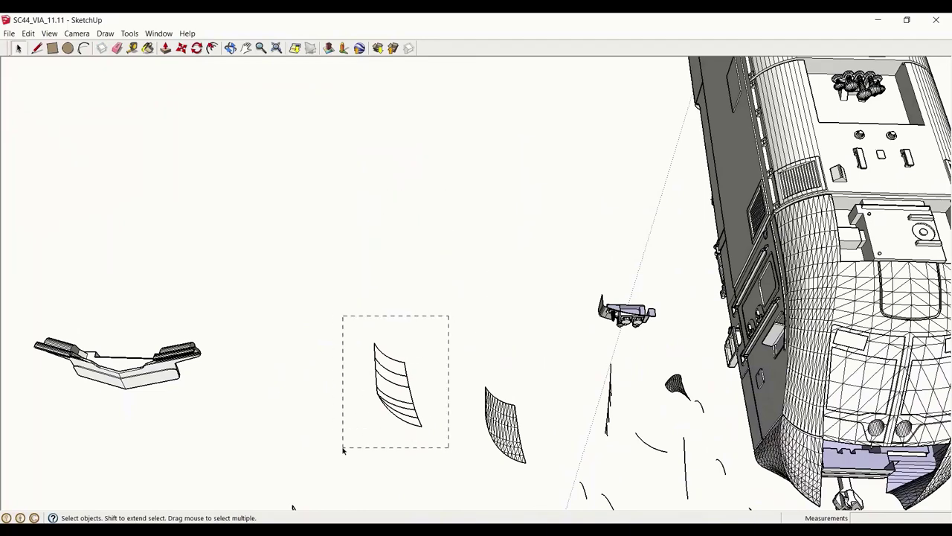
pyautogui.moveTo(604, 384); pyautogui.dragTo(480, 250, button='middle')
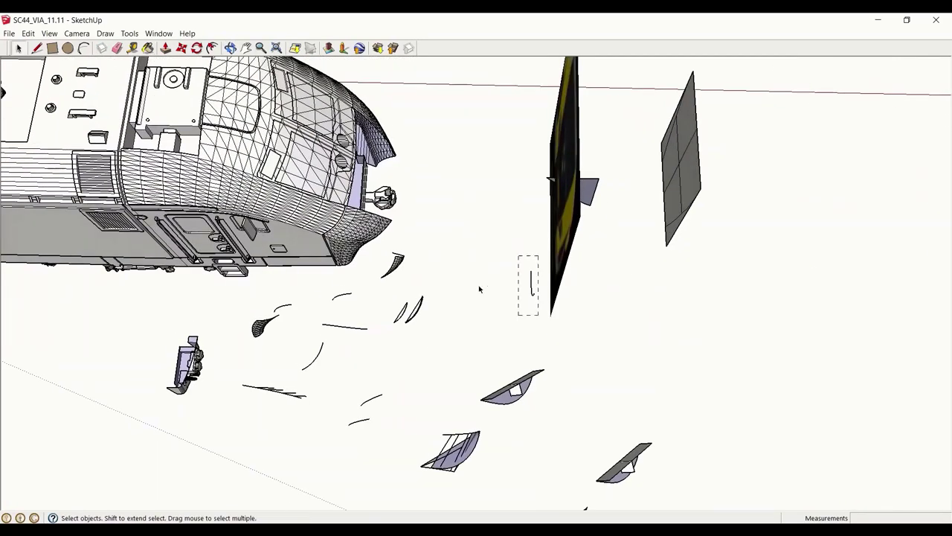
pyautogui.scroll(3, 408, 252)
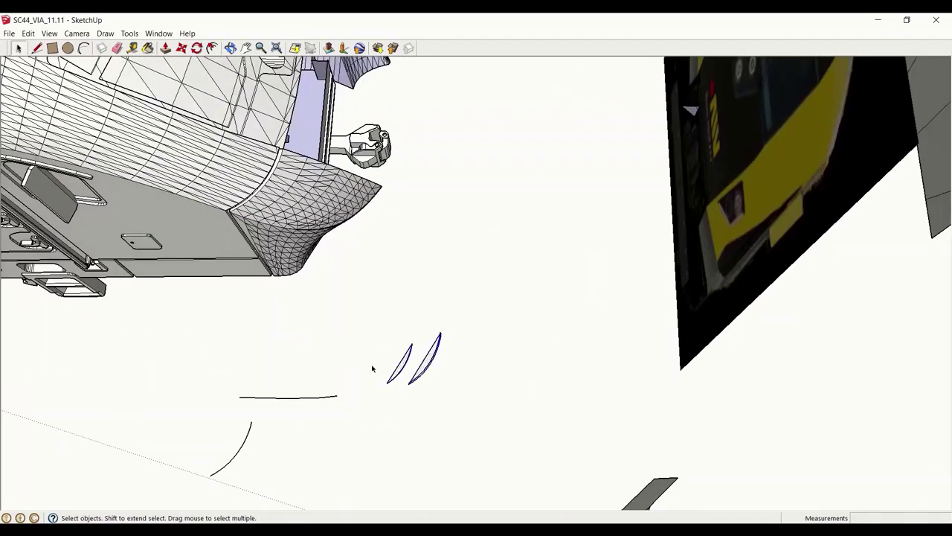
pyautogui.moveTo(462, 371); pyautogui.dragTo(476, 269, button='middle')
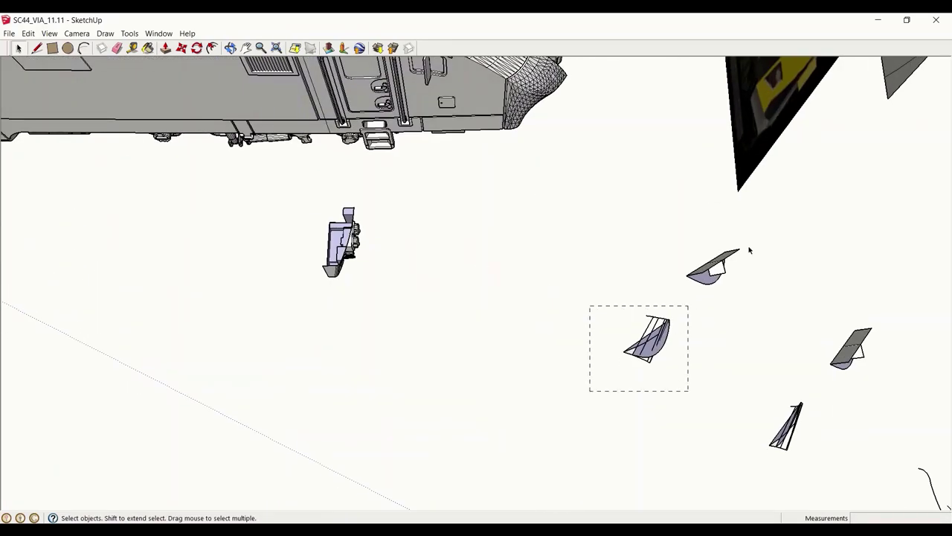
pyautogui.moveTo(672, 313); pyautogui.dragTo(648, 227, button='middle')
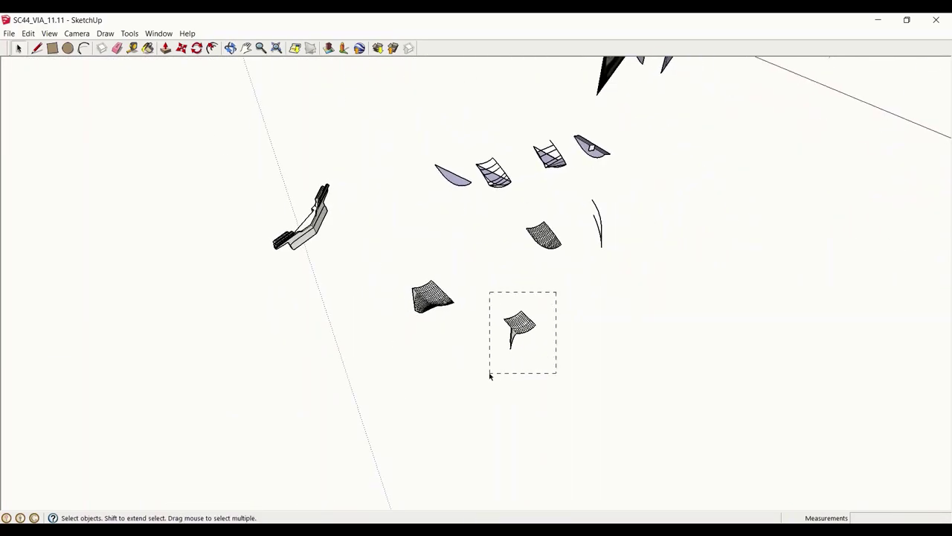
pyautogui.moveTo(621, 177); pyautogui.dragTo(585, 301, button='middle')
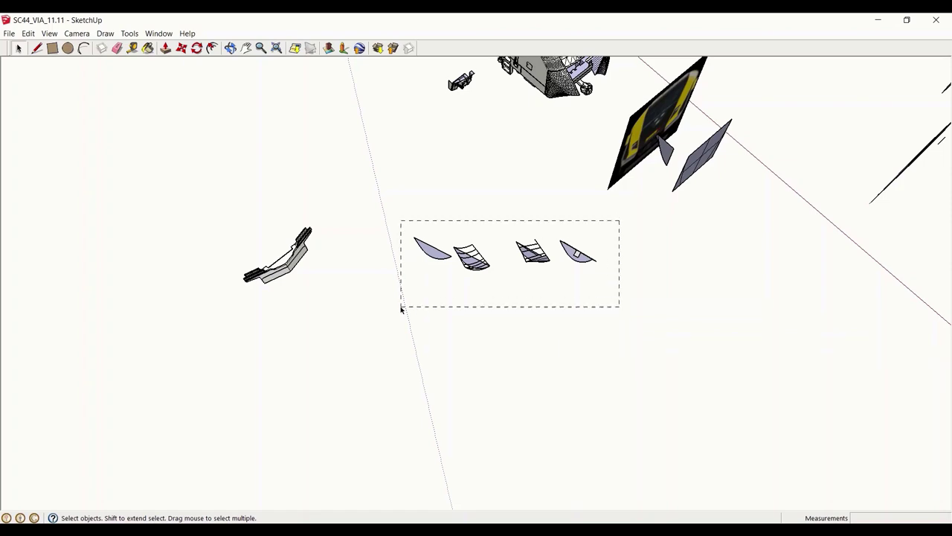
# Move the V-shaped front assembly close to the light assembly beside the locomotive
pyautogui.click(20, 50)
pyautogui.scroll(3, 467, 84)
pyautogui.keyDown('shift'); pyautogui.moveTo(480, 66); pyautogui.dragTo(513, 168, button='middle'); pyautogui.keyUp('shift')
pyautogui.scroll(4, 512, 168)
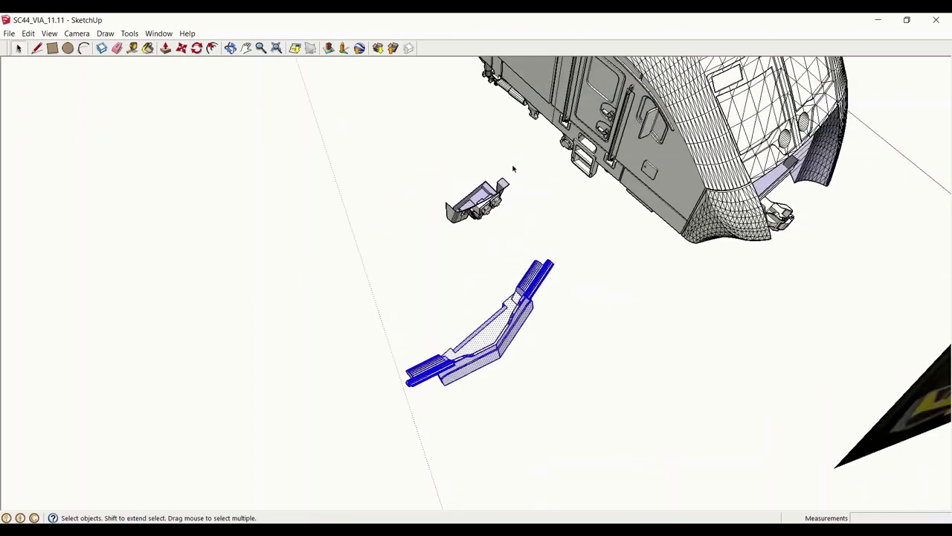
pyautogui.moveTo(513, 169); pyautogui.dragTo(426, 242)
pyautogui.moveTo(398, 364); pyautogui.dragTo(568, 181, button='middle')
pyautogui.scroll(4, 581, 294)
# Clear the leftover gridded panel and loose pieces around the front reference image
pyautogui.doubleClick(469, 243)
pyautogui.moveTo(525, 250); pyautogui.dragTo(508, 169, button='middle')
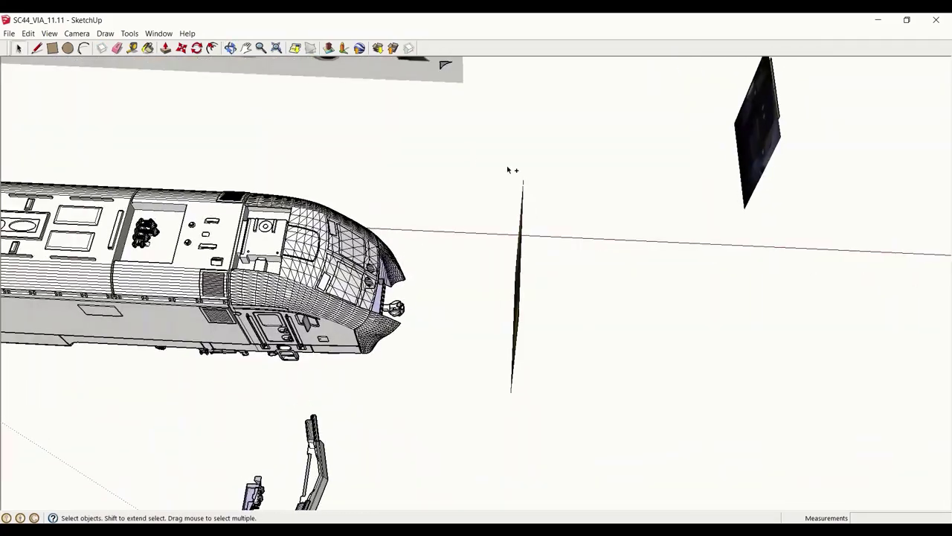
pyautogui.moveTo(518, 268); pyautogui.dragTo(480, 363, button='middle')
pyautogui.moveTo(480, 364); pyautogui.dragTo(723, 470)
pyautogui.moveTo(451, 411); pyautogui.dragTo(633, 352, button='middle')
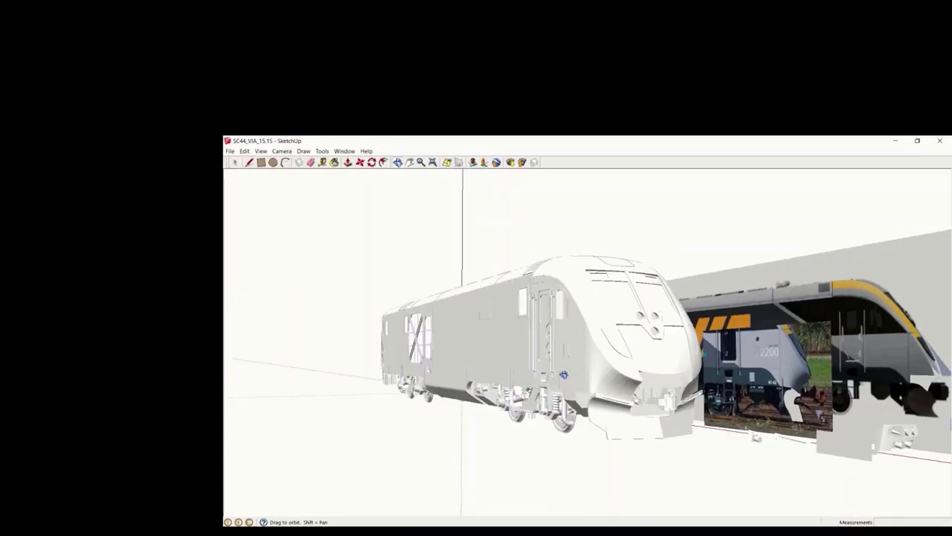
# Examine the SC44_VIA_15.15 model's nose from the front, side and above with edges hidden
pyautogui.moveTo(564, 374); pyautogui.dragTo(663, 398, button='middle')
pyautogui.moveTo(751, 386)
pyautogui.mouseDown(button='middle')
pyautogui.moveTo(830, 434)
pyautogui.moveTo(800, 332)
pyautogui.moveTo(758, 514)
pyautogui.mouseUp(button='middle')
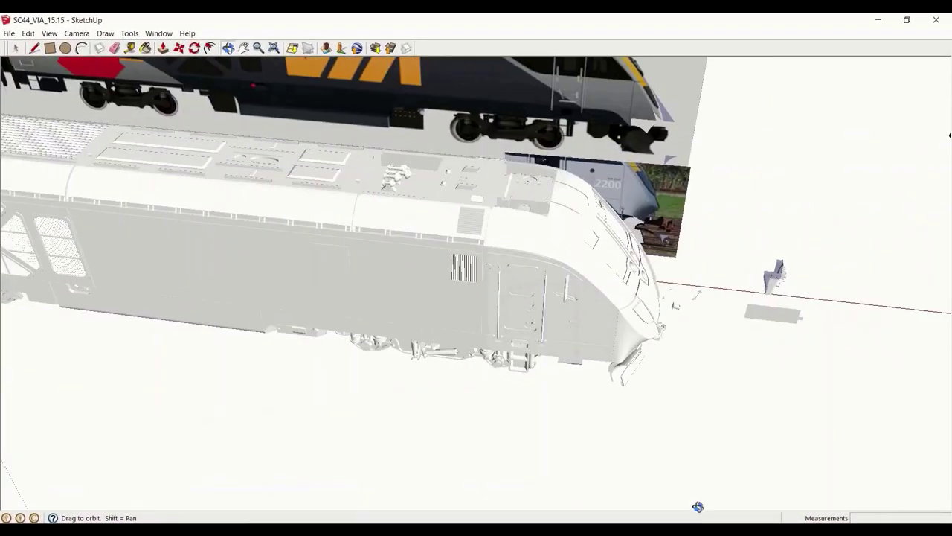
pyautogui.moveTo(698, 506); pyautogui.dragTo(461, 214, button='middle')
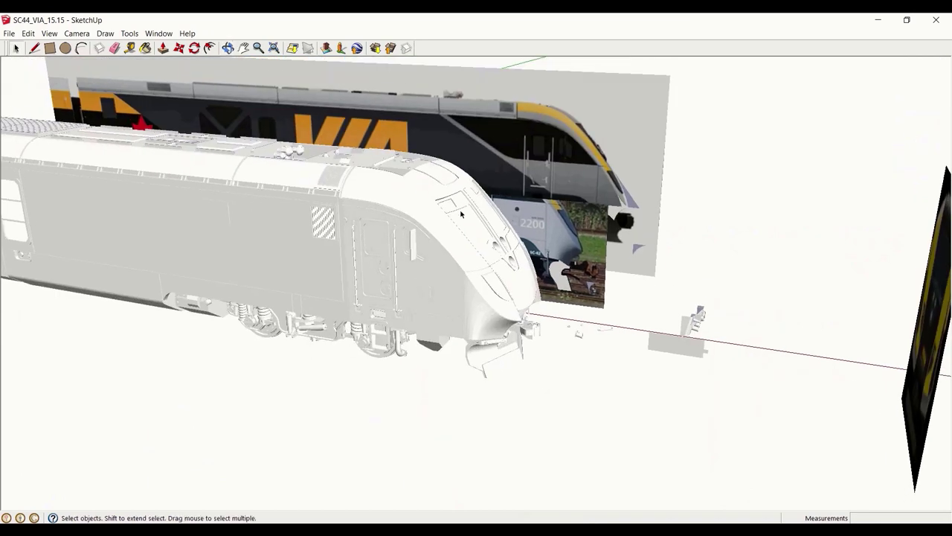
pyautogui.moveTo(461, 228); pyautogui.dragTo(439, 200)
pyautogui.press('space')
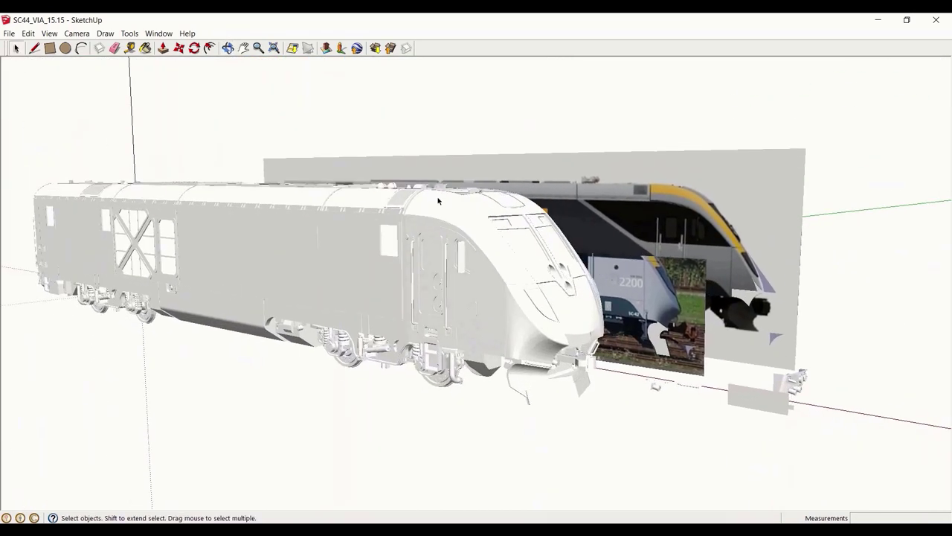
pyautogui.moveTo(459, 208); pyautogui.dragTo(565, 301, button='middle')
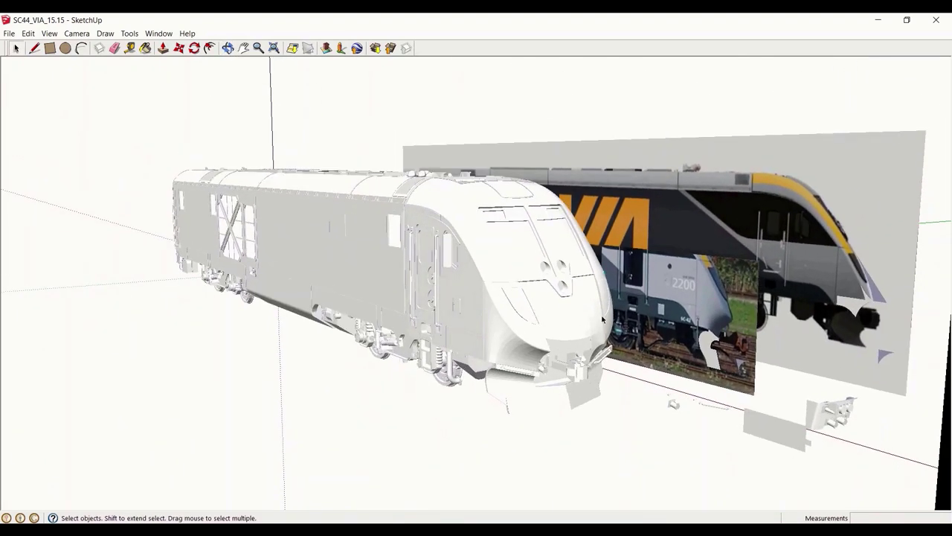
# Turn off shadows and display the model's profiles and edges
pyautogui.click(49, 33)
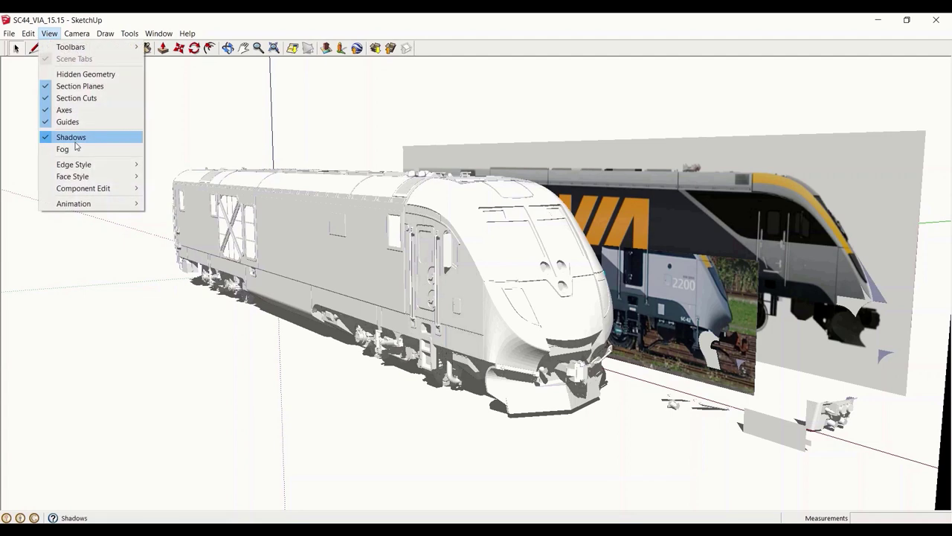
pyautogui.click(71, 137)
pyautogui.click(49, 33)
pyautogui.moveTo(88, 165)
pyautogui.click(163, 193)
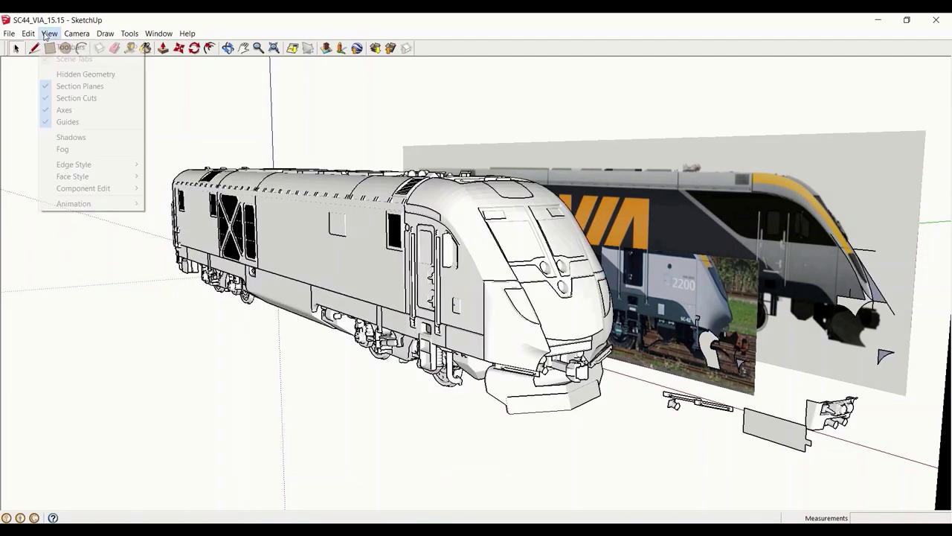
pyautogui.click(186, 164)
pyautogui.moveTo(491, 287); pyautogui.dragTo(471, 322, button='middle')
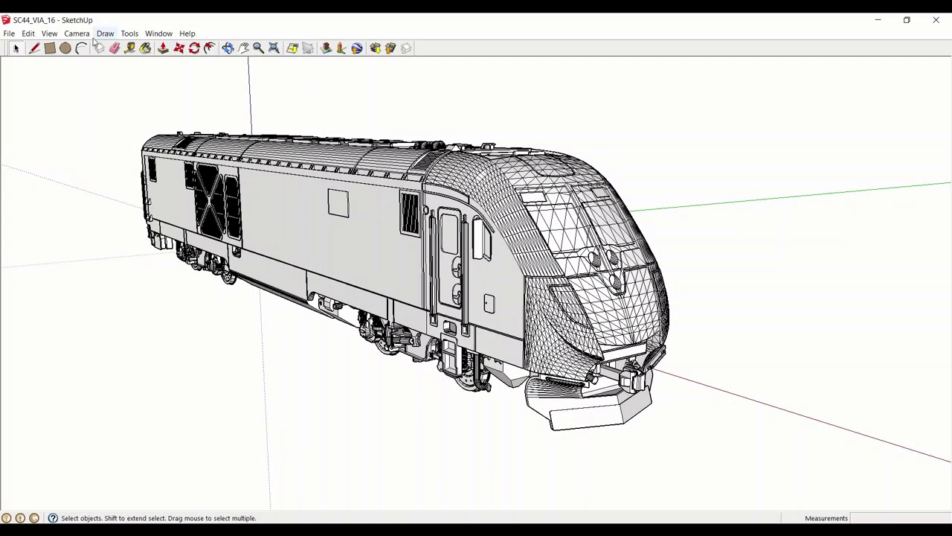
# Hide the edges and examine the SC44_VIA_16 model's complete nose surface from several angles
pyautogui.click(49, 34)
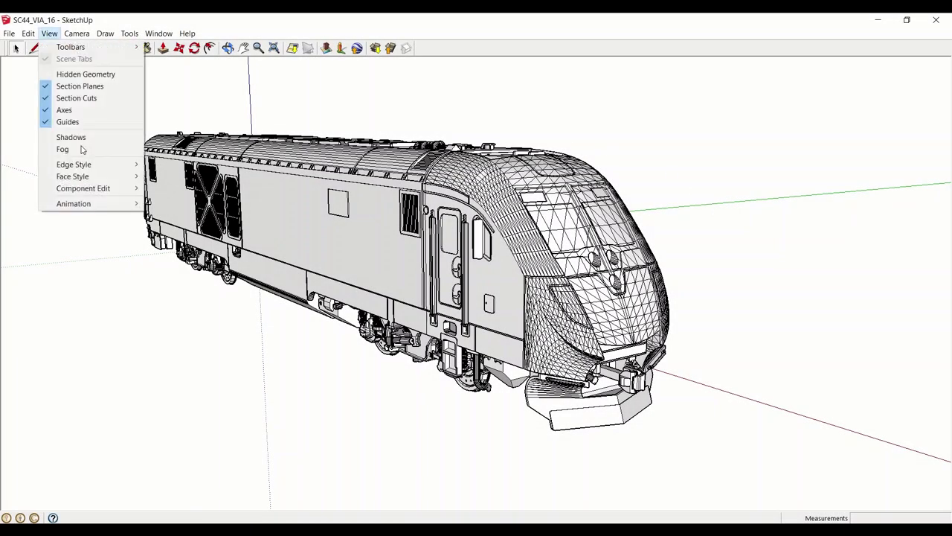
pyautogui.click(169, 164)
pyautogui.moveTo(511, 269); pyautogui.dragTo(473, 303, button='middle')
pyautogui.moveTo(649, 282); pyautogui.dragTo(474, 247, button='middle')
pyautogui.scroll(6, 646, 257)
pyautogui.moveTo(645, 254); pyautogui.dragTo(437, 261, button='middle')
pyautogui.scroll(2, 644, 250)
pyautogui.scroll(-3, 504, 251)
pyautogui.moveTo(513, 251); pyautogui.dragTo(432, 259, button='middle')
pyautogui.keyDown('shift'); pyautogui.moveTo(432, 259); pyautogui.dragTo(511, 268, button='middle'); pyautogui.keyUp('shift')
# Show the edges again and soften and smooth the edges of the entire locomotive
pyautogui.click(49, 33)
pyautogui.moveTo(112, 164)
pyautogui.click(169, 164)
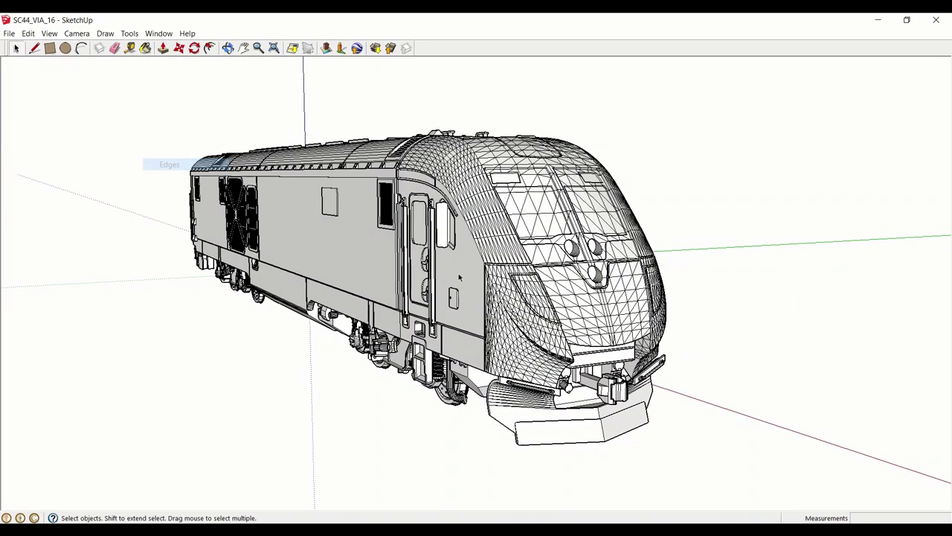
pyautogui.hotkey('ctrl', 'a')
pyautogui.rightClick(531, 319)
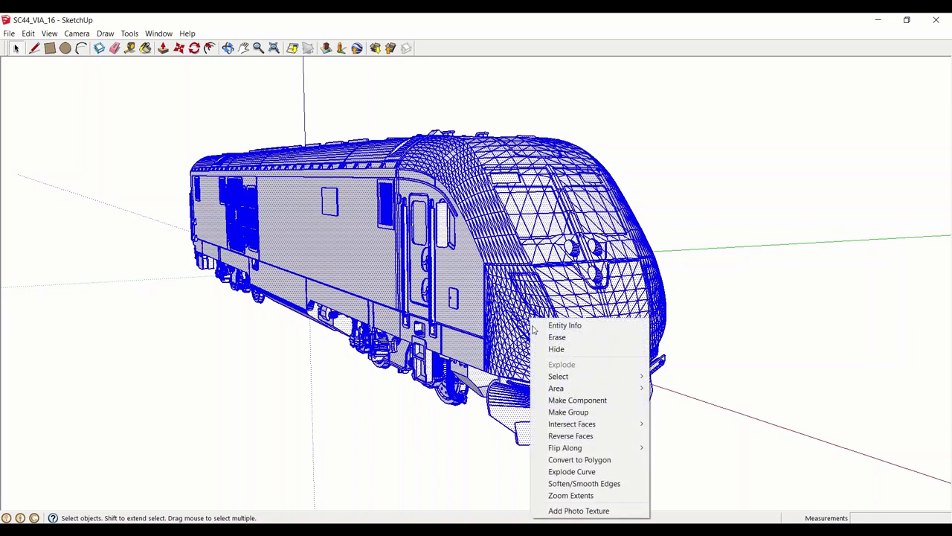
pyautogui.click(584, 483)
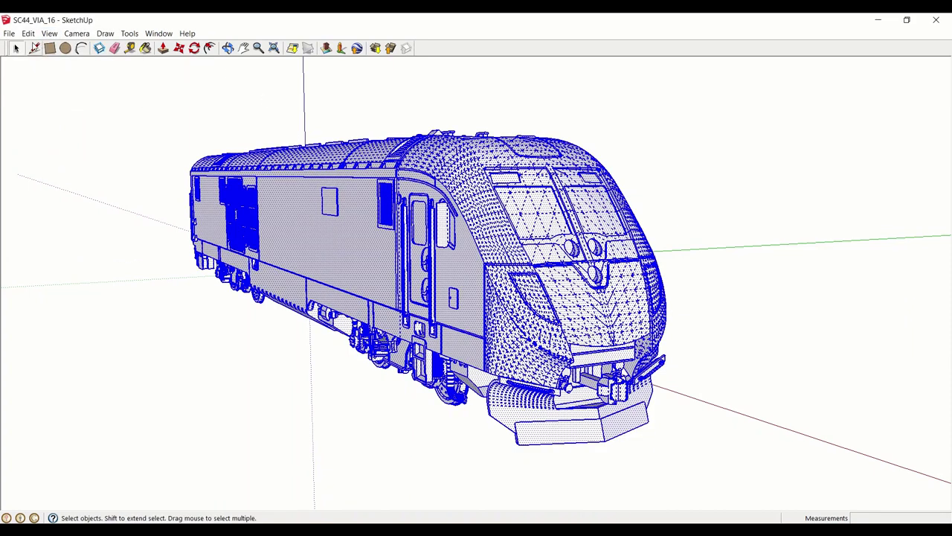
pyautogui.click(72, 102)
# Turn on shadows and hide the edge and profile lines to view the smoothed locomotive from a low front angle
pyautogui.click(49, 34)
pyautogui.click(171, 191)
pyautogui.click(49, 34)
pyautogui.click(70, 136)
pyautogui.click(49, 33)
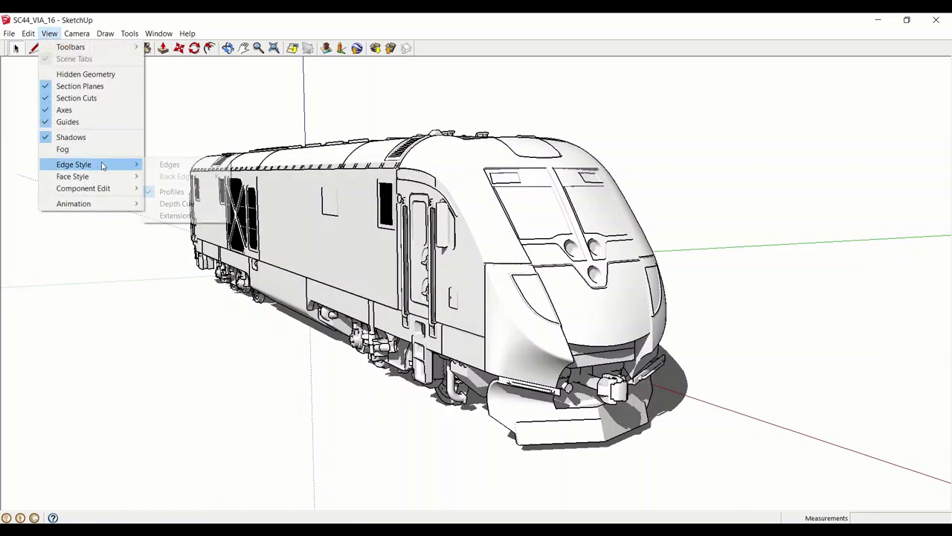
pyautogui.click(170, 164)
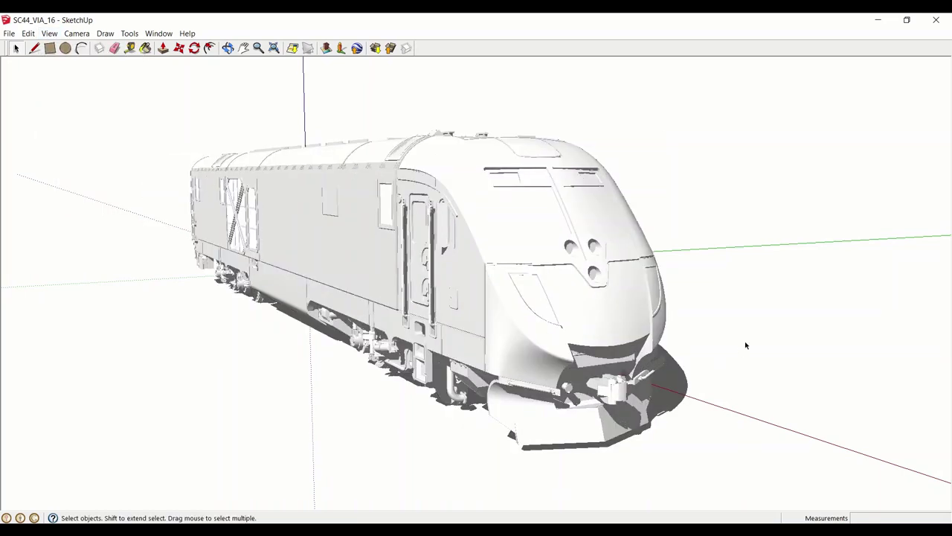
pyautogui.moveTo(744, 347); pyautogui.dragTo(848, 321, button='middle')
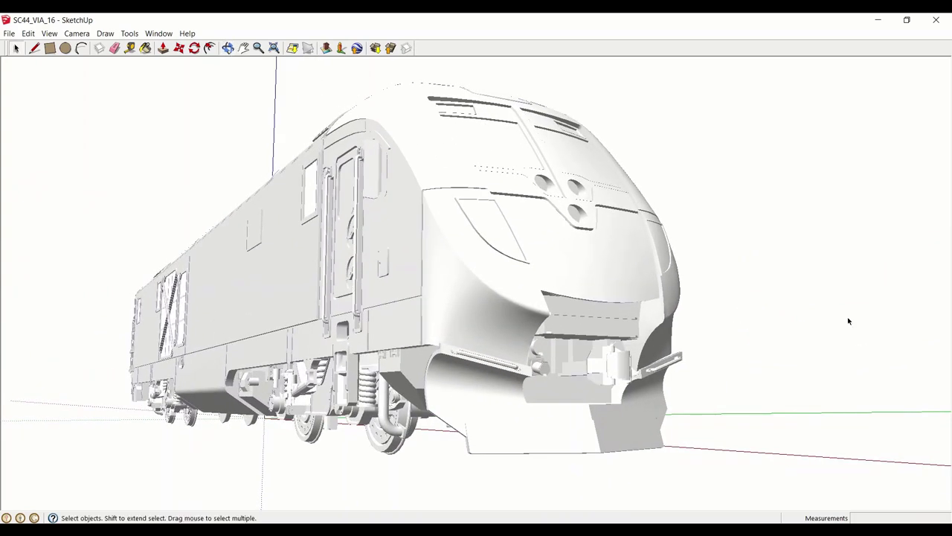